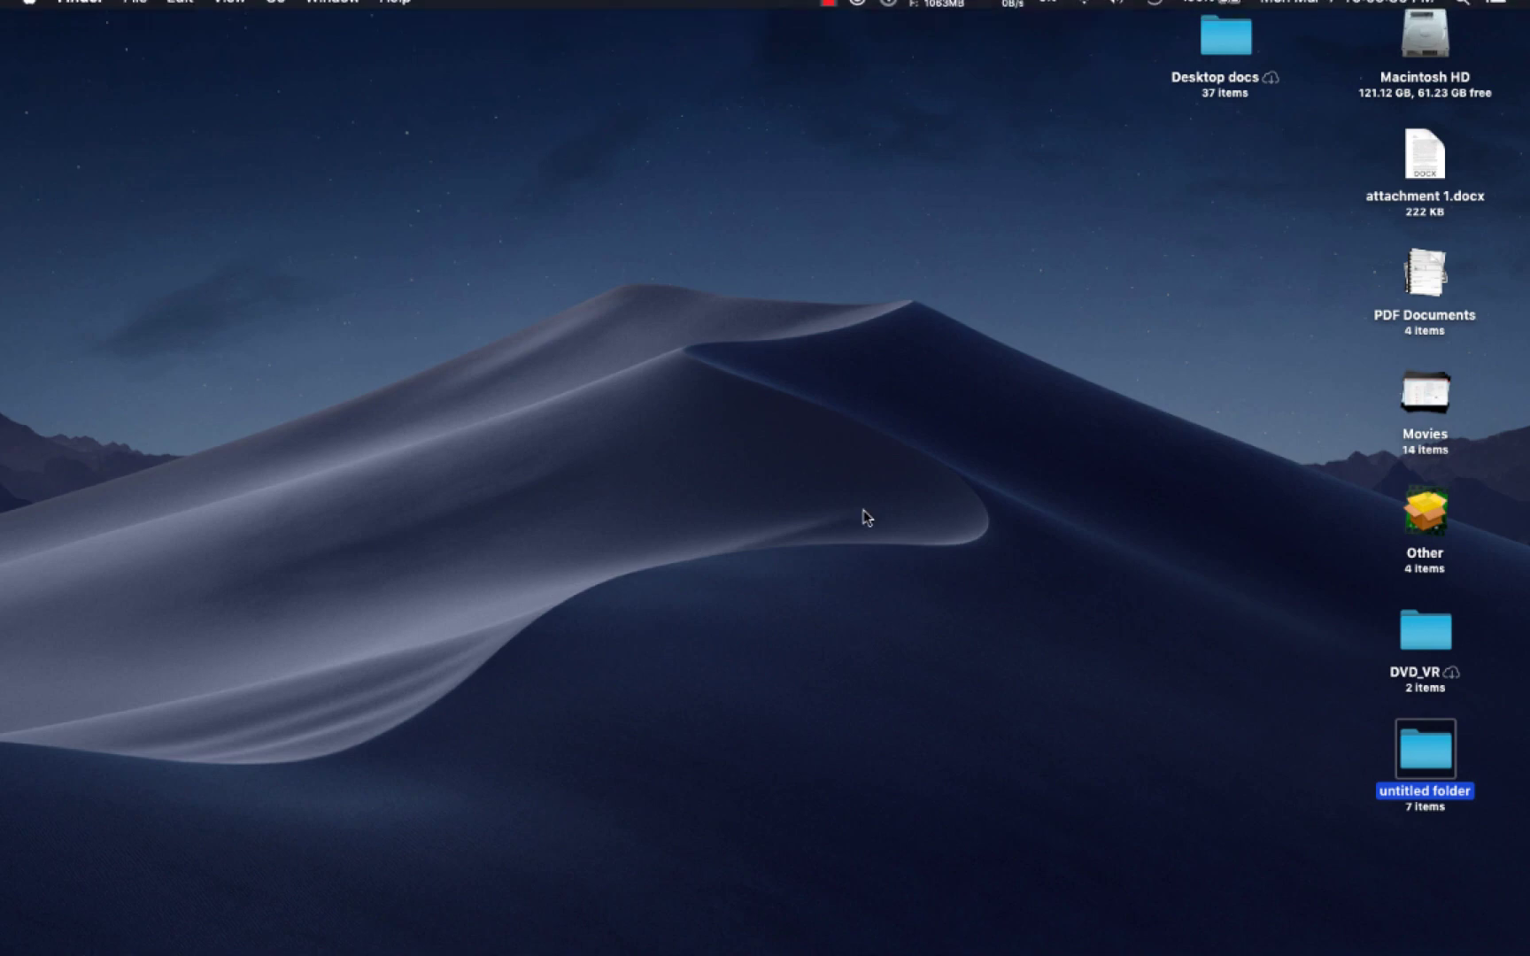
Launch Volta from Spotlight and open its menu-bar panel of CPU controls.
key(super+space)
text(volta)
key(Return)
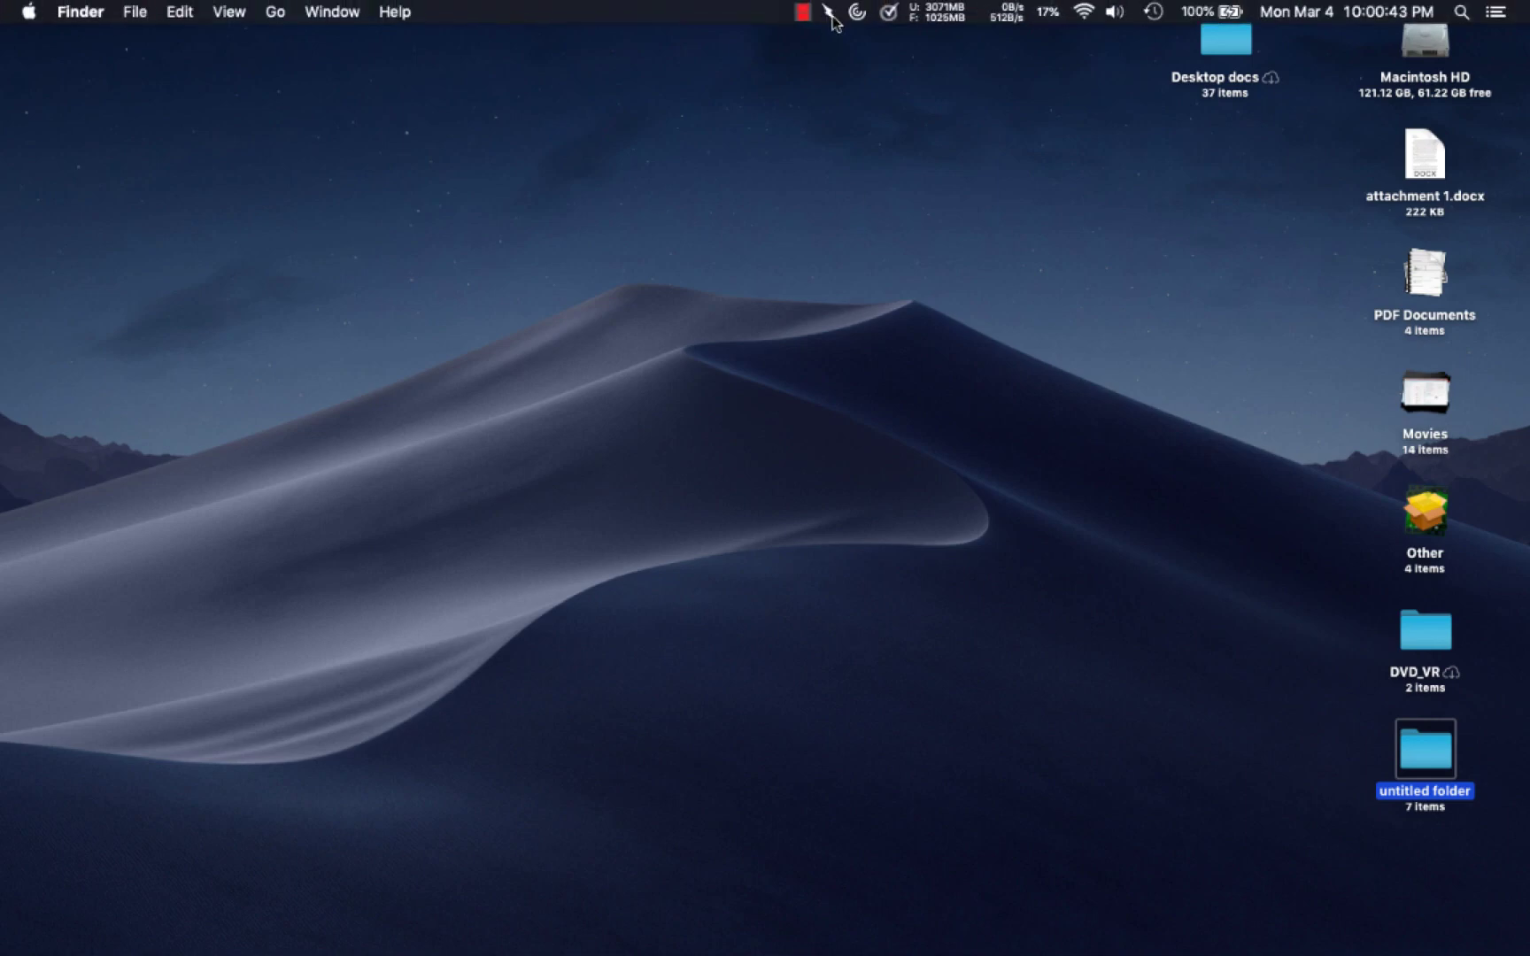
click(829, 12)
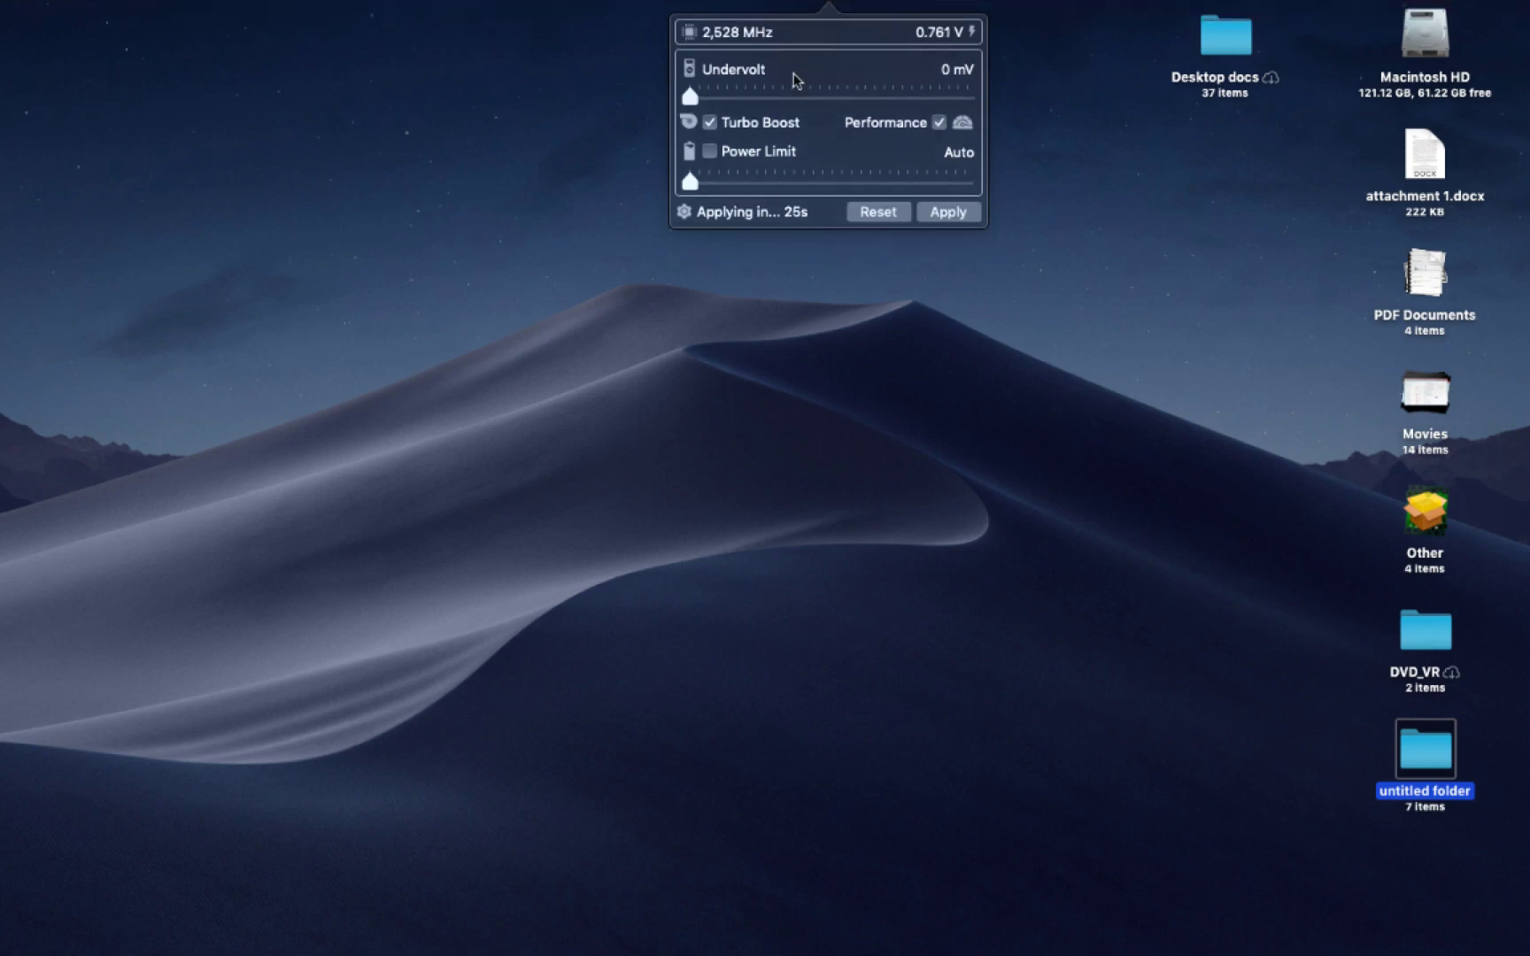
Show About This Mac for the Early 2015 MacBook Air, then reopen Volta's panel.
mouse_move(221, 6)
click(28, 9)
click(784, 167)
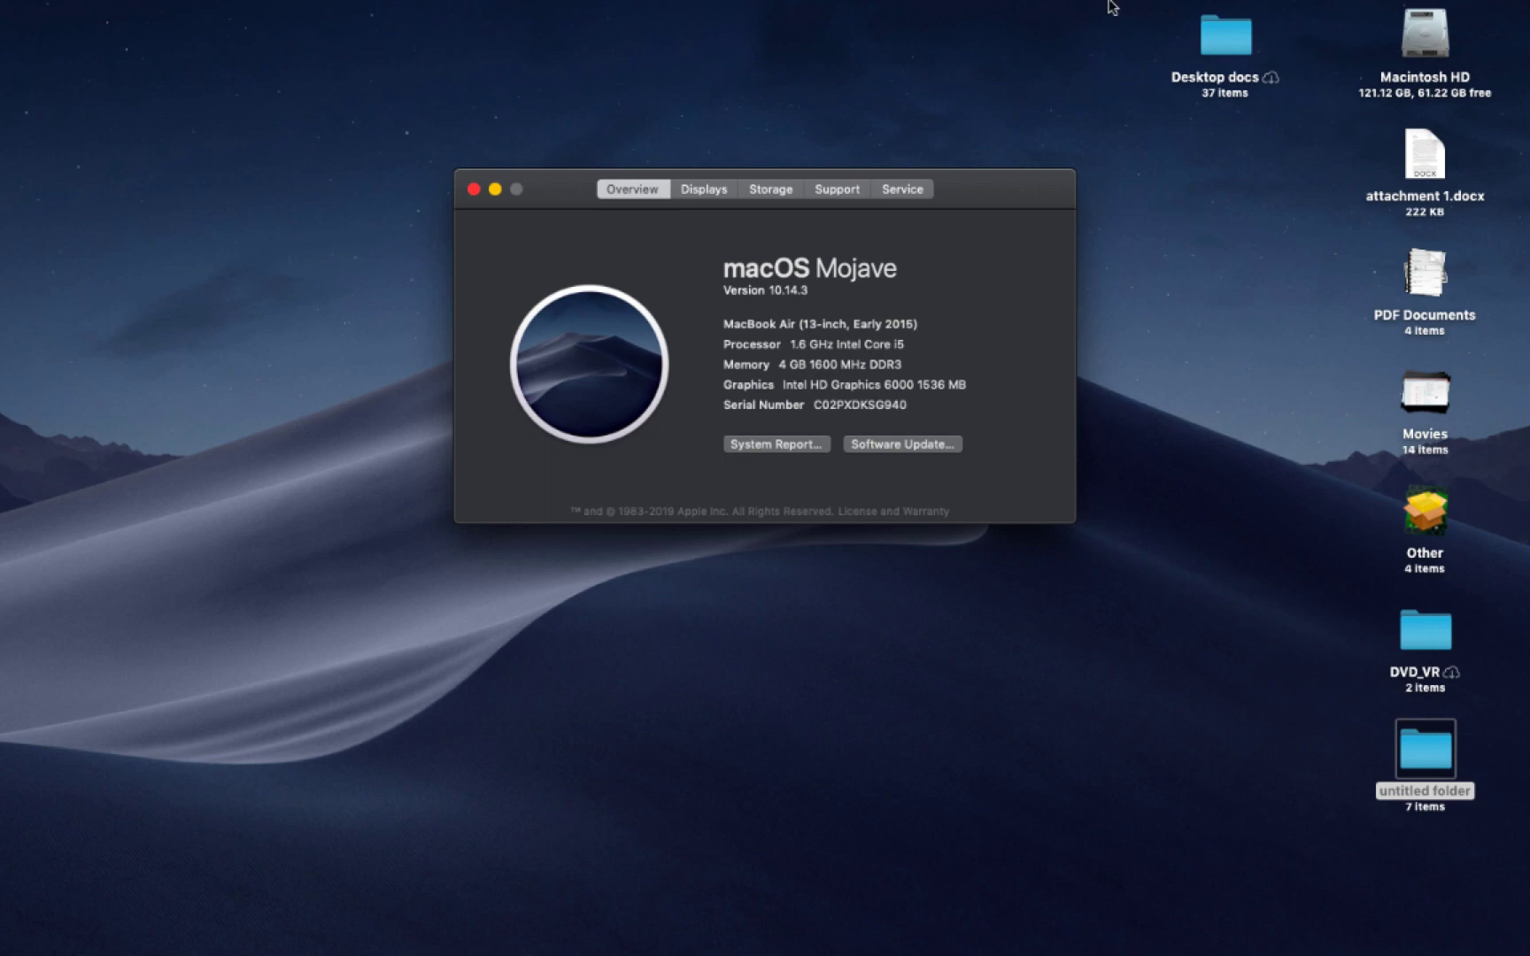
mouse_move(850, 4)
click(824, 12)
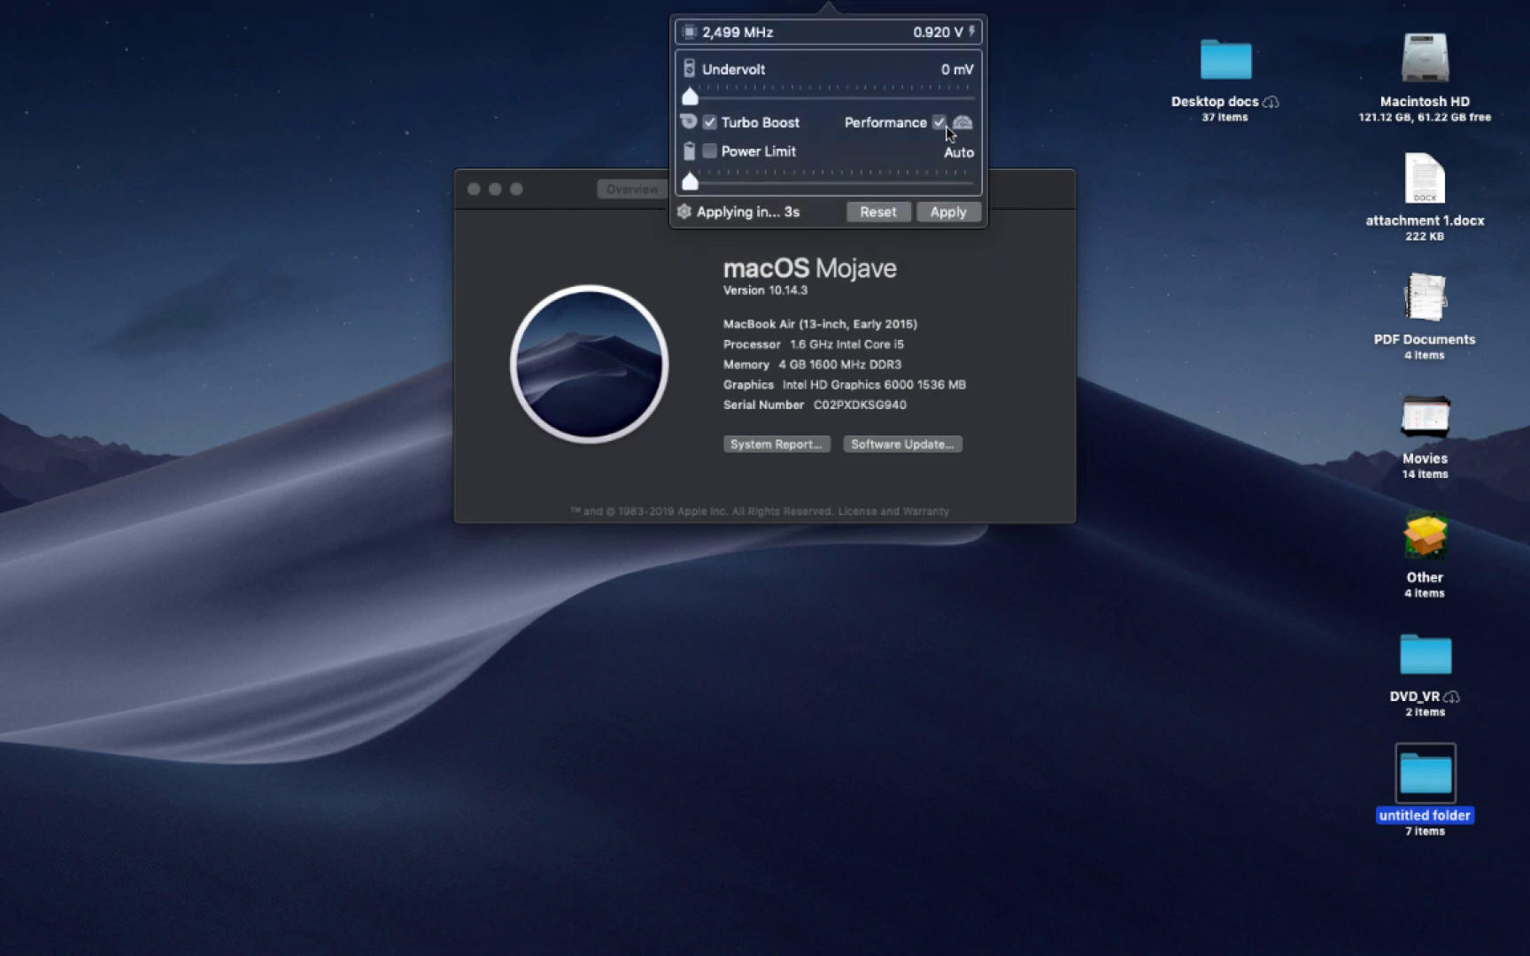
Turn off Performance mode with Turbo Boost kept on, and switch Night Shift off.
click(711, 121)
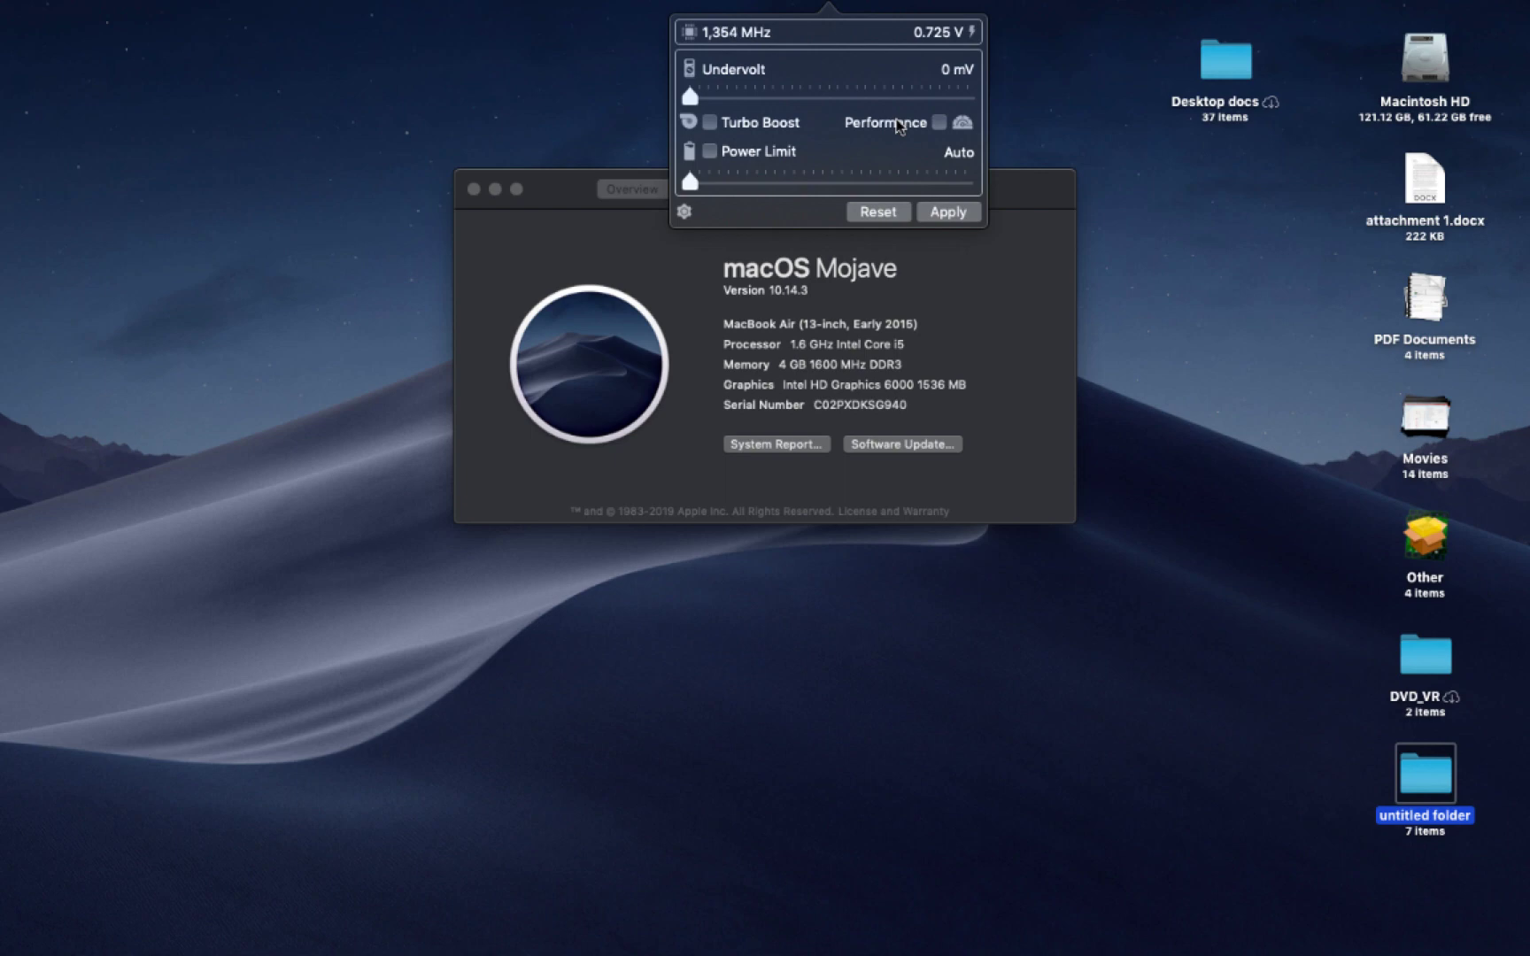
click(710, 122)
click(1495, 10)
click(1483, 110)
click(1099, 215)
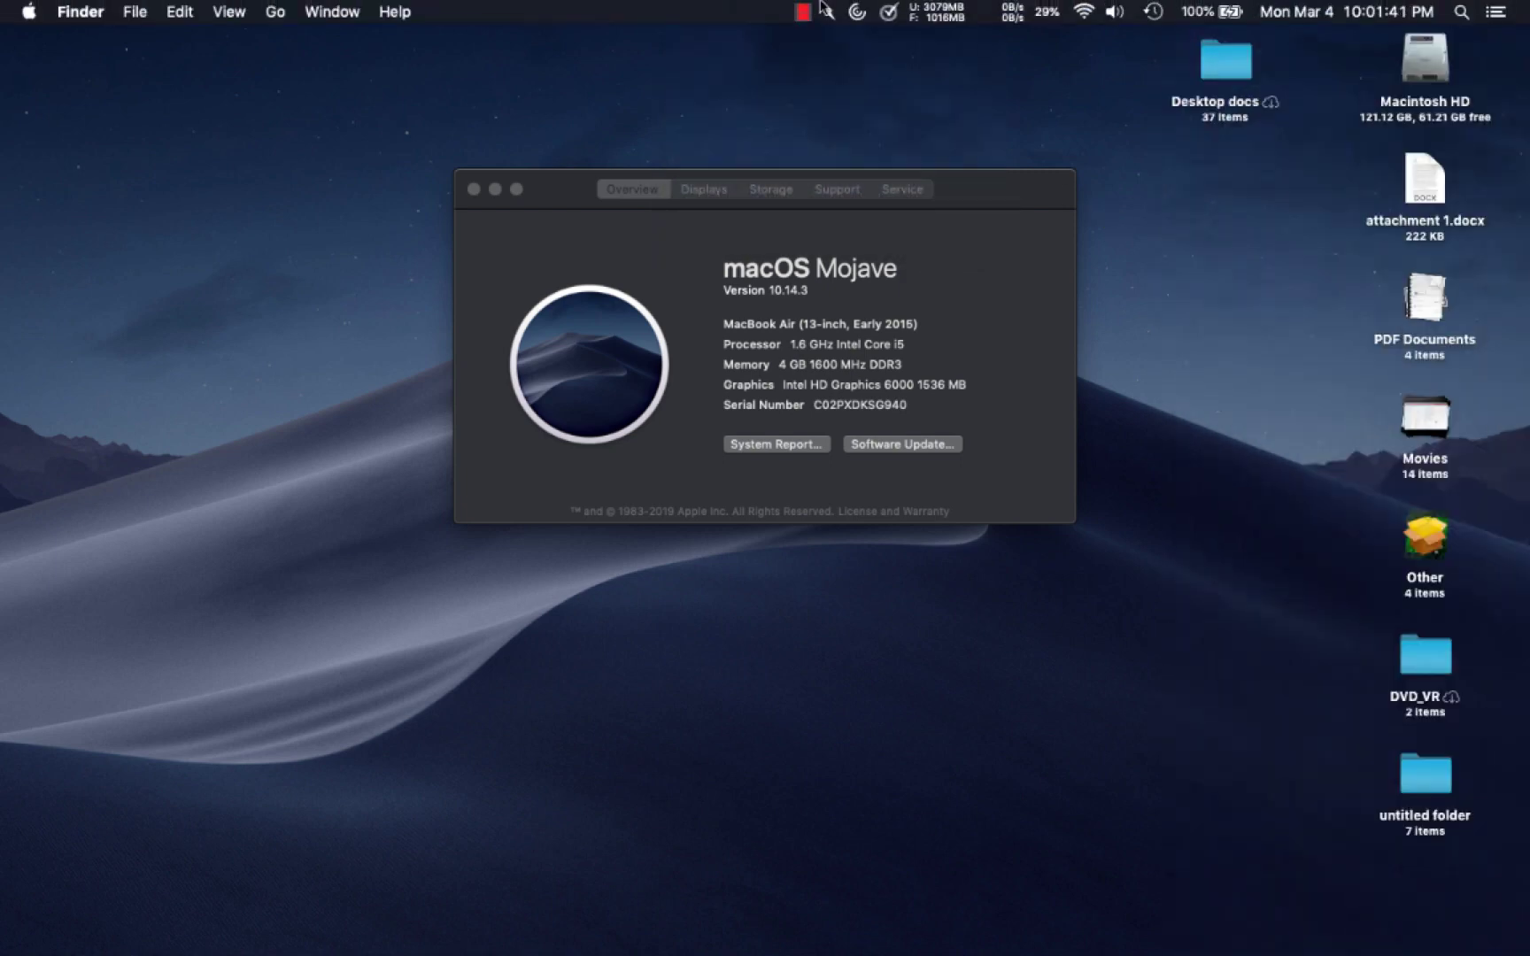
Undervolt the CPU to about -75 mV in Volta, then return it to 0 mV.
click(829, 11)
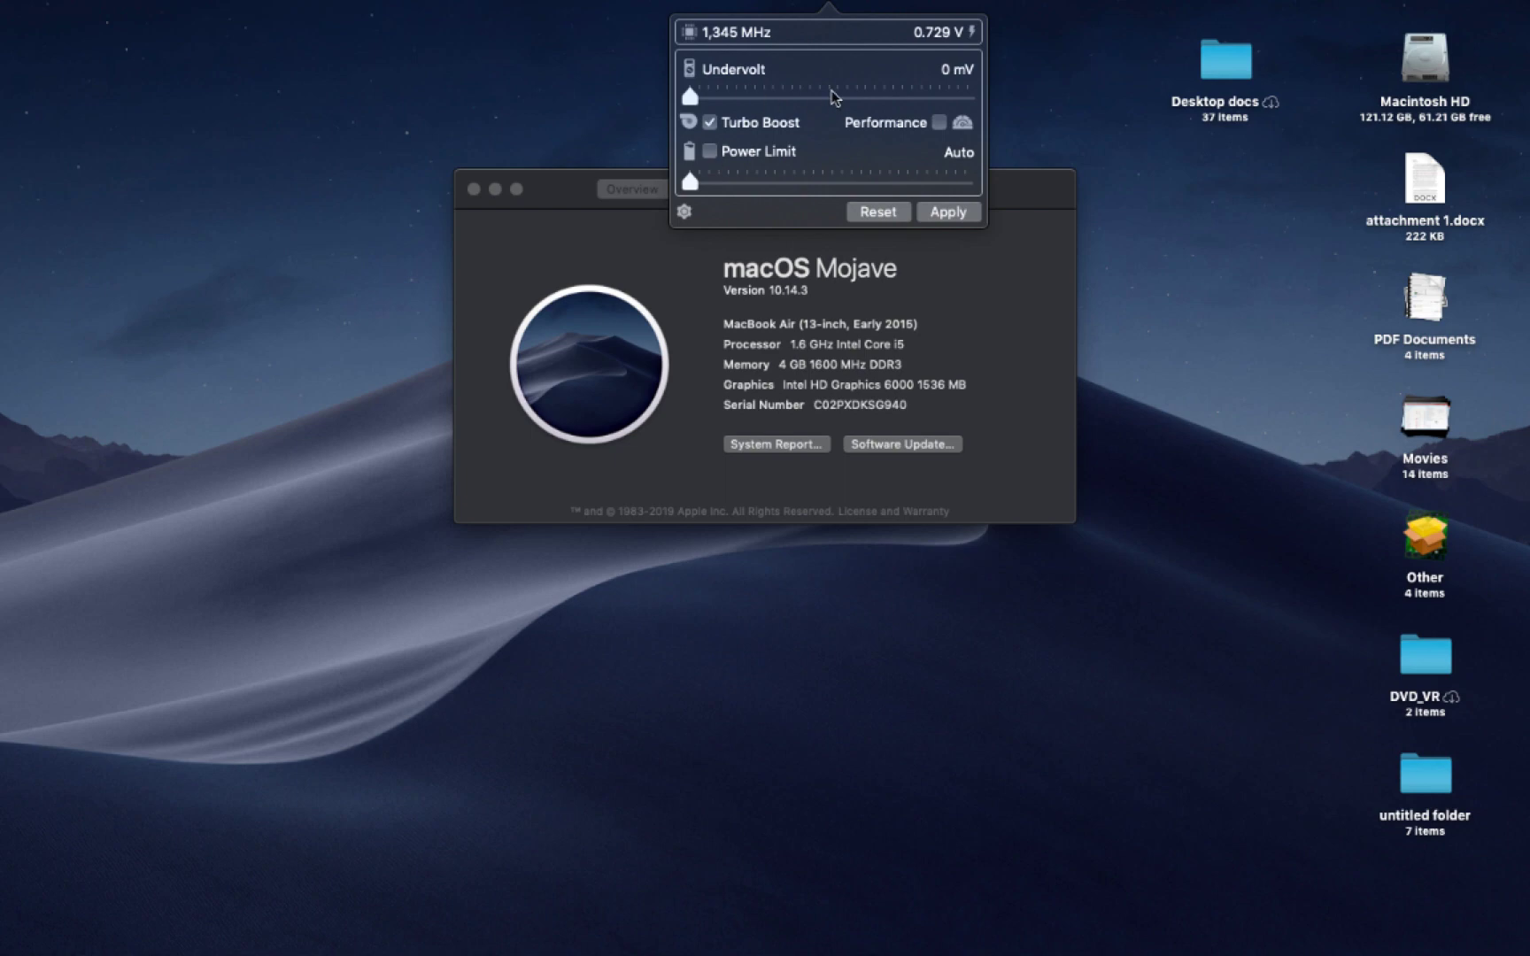
click(790, 99)
drag(793, 108, 837, 107)
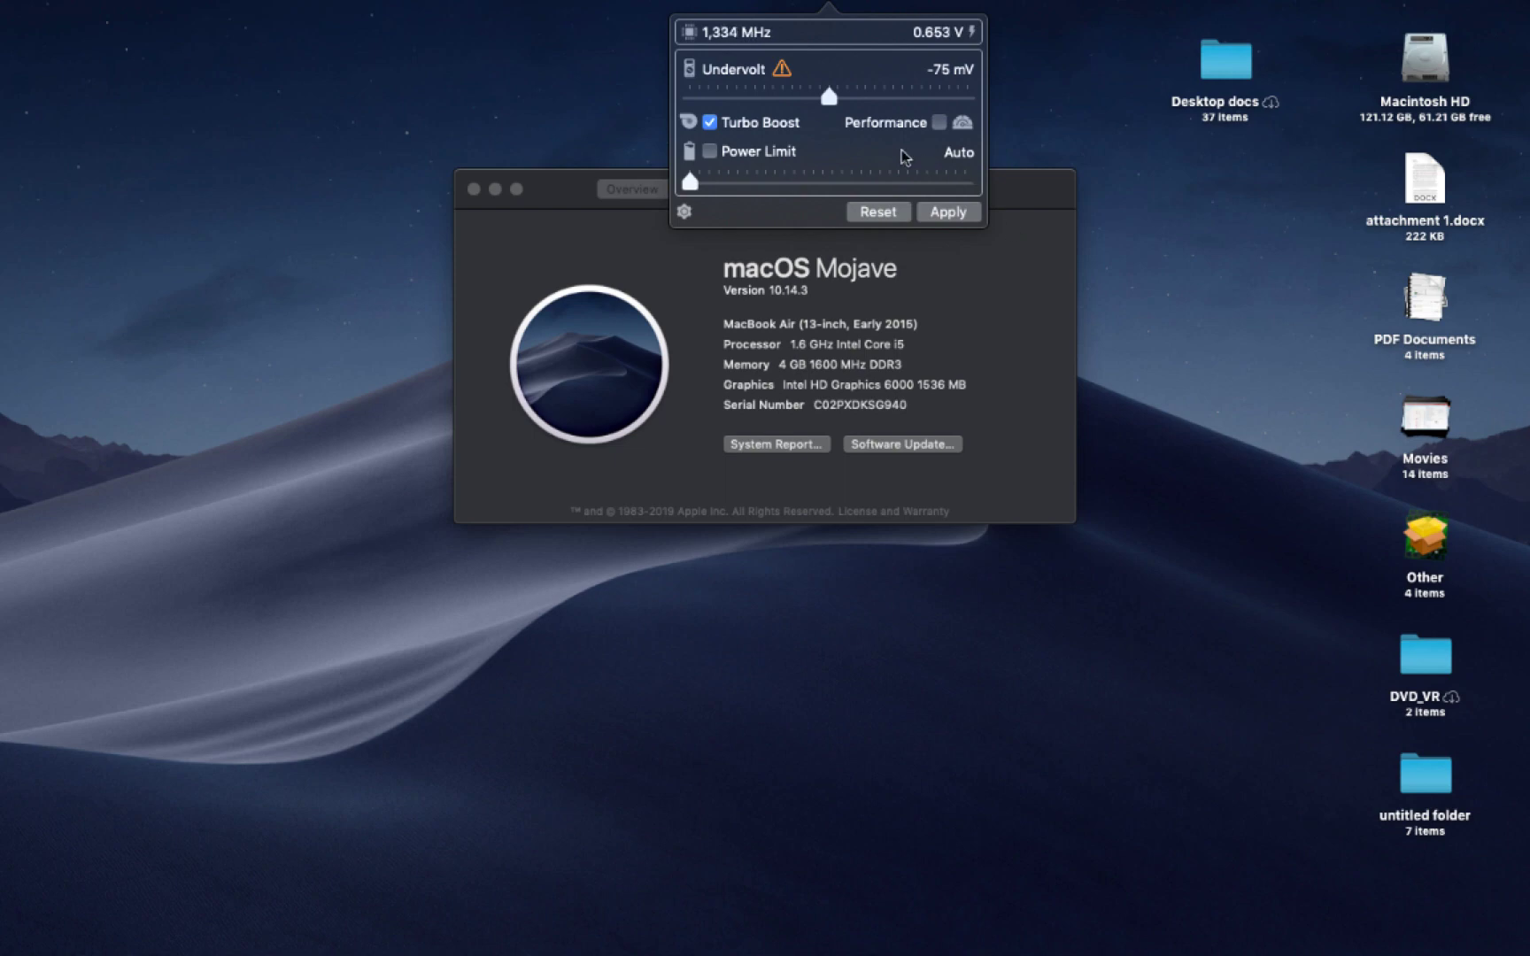
drag(828, 99, 642, 102)
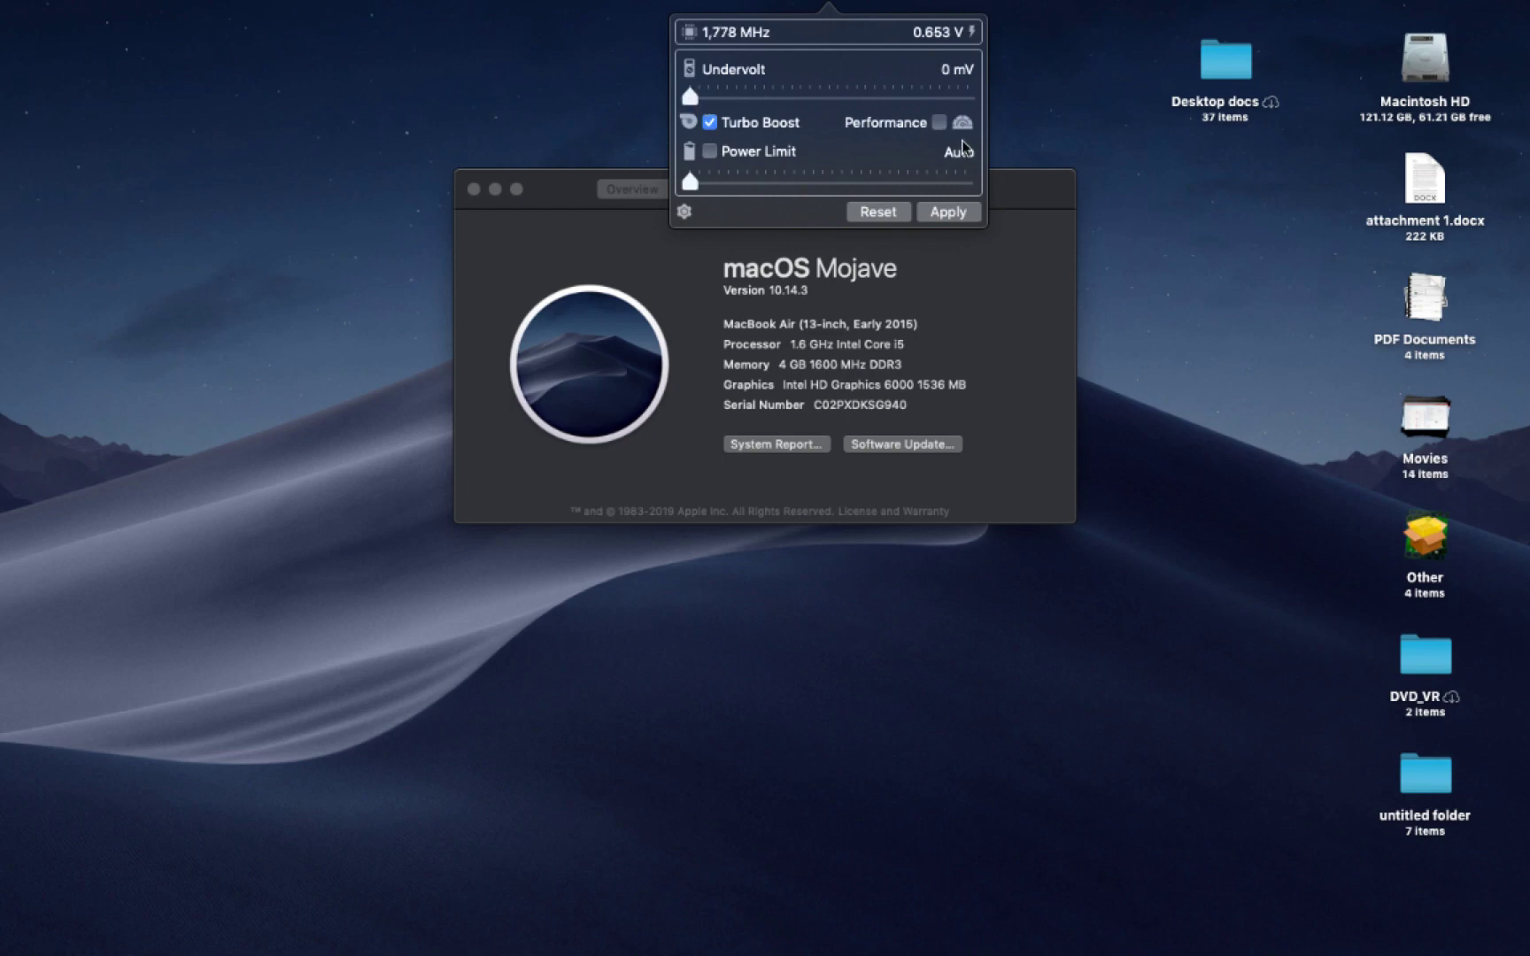
Re-enable Performance mode and view Volta 1.2.5 Settings with plug-state power switching.
click(940, 124)
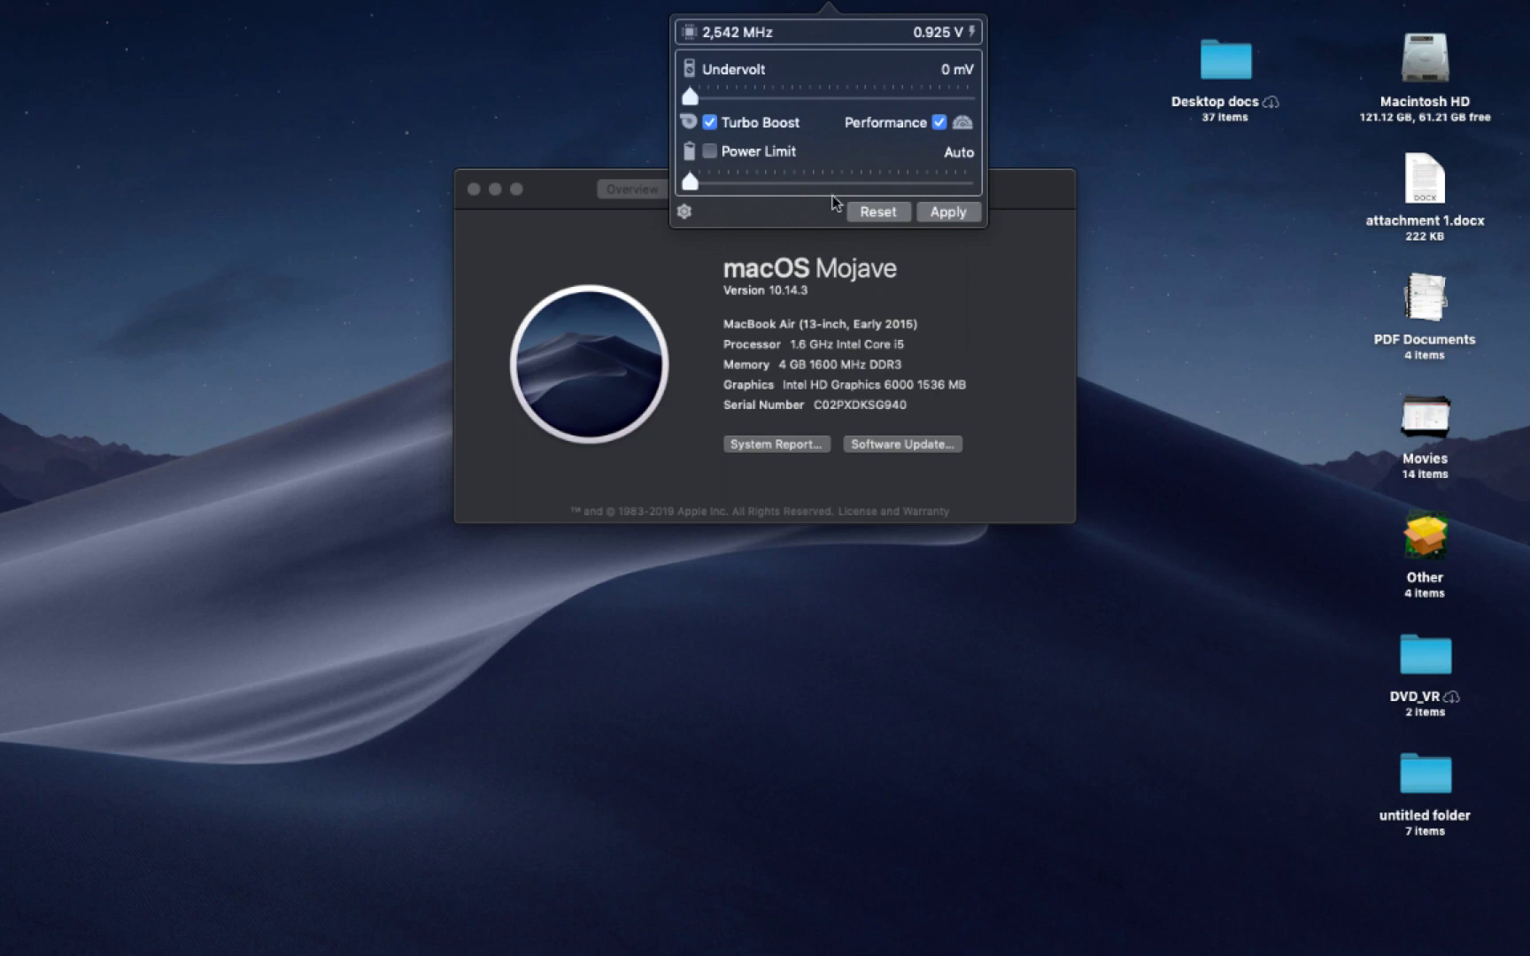
click(684, 212)
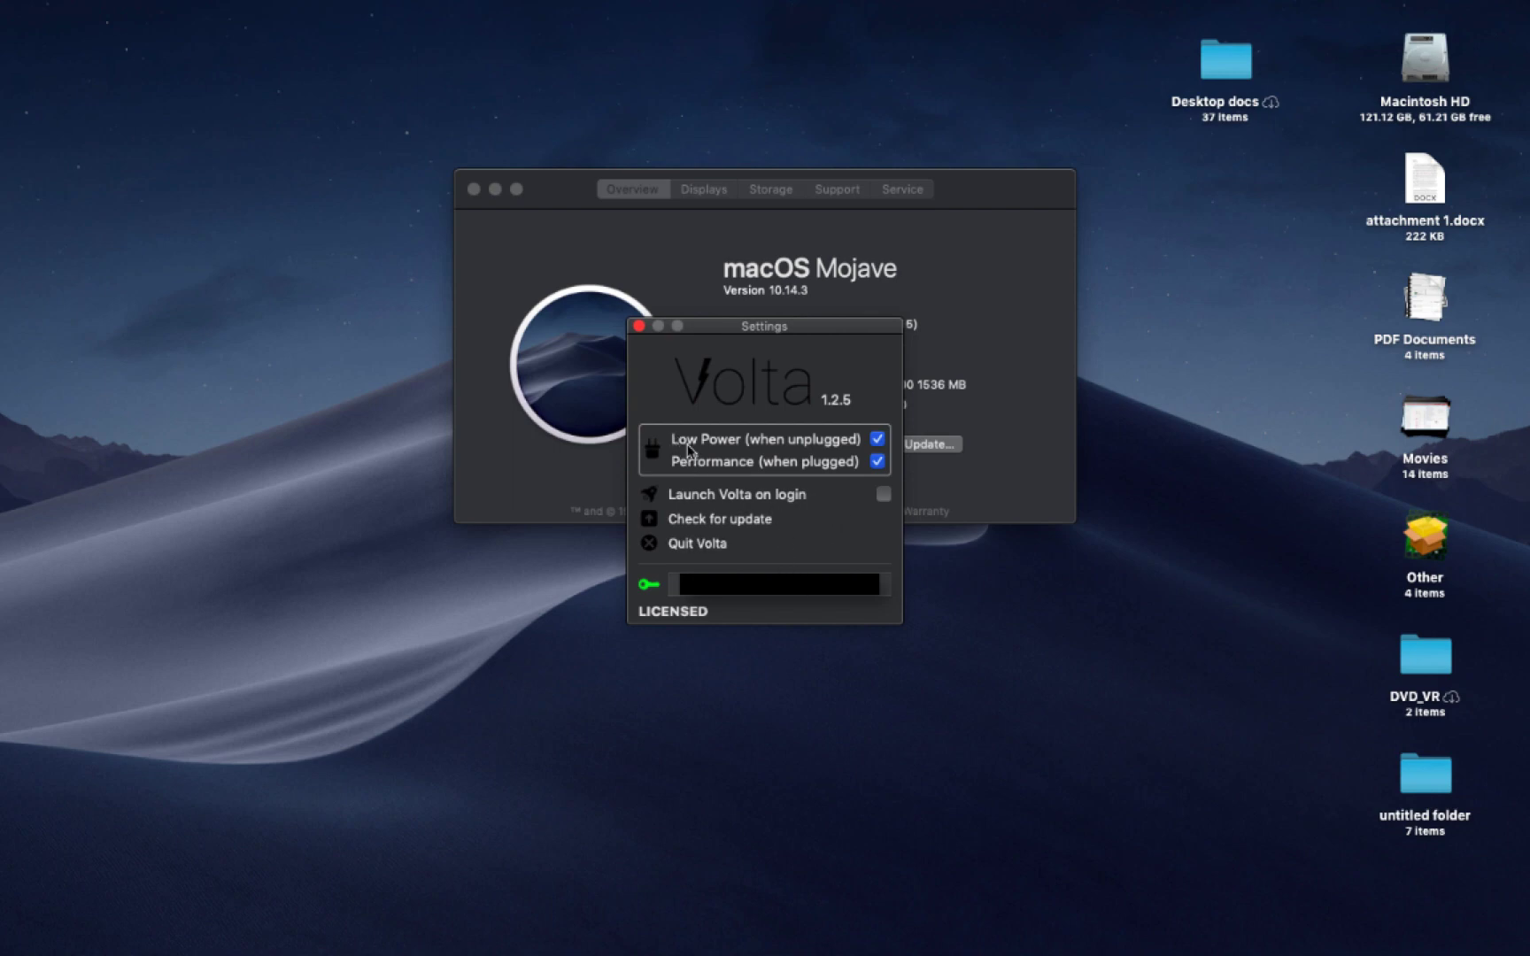
Close the Volta Settings window, leaving the About This Mac overview showing.
click(640, 327)
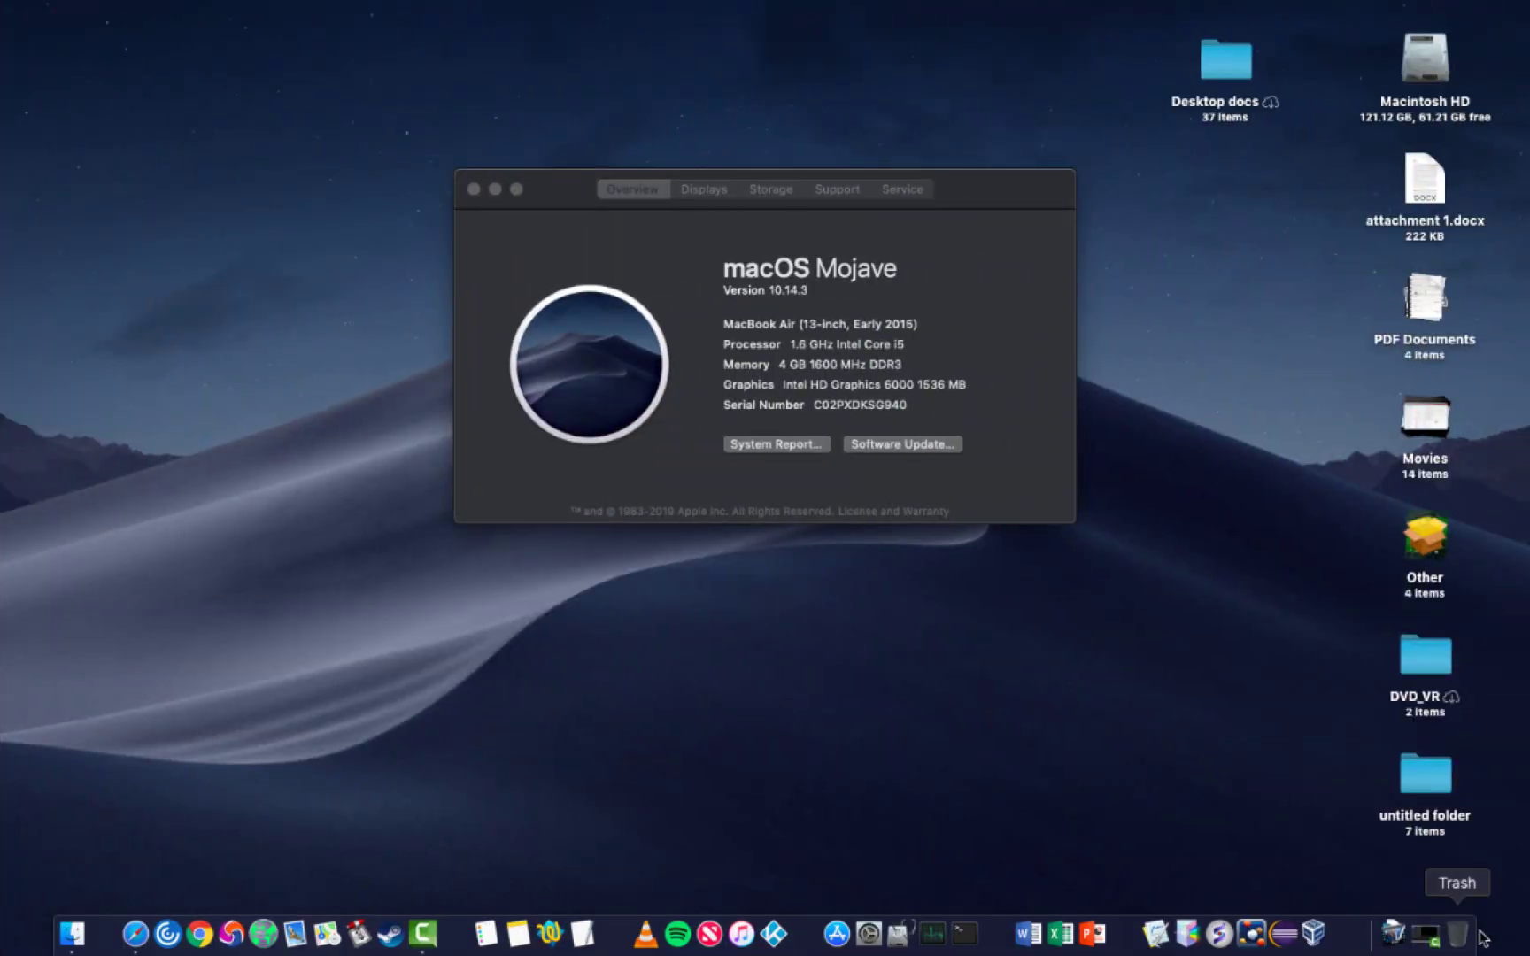
Load volta.garymathews.com in Safari and browse its feature descriptions.
click(132, 941)
text(volta.garymathews.com)
key(Return)
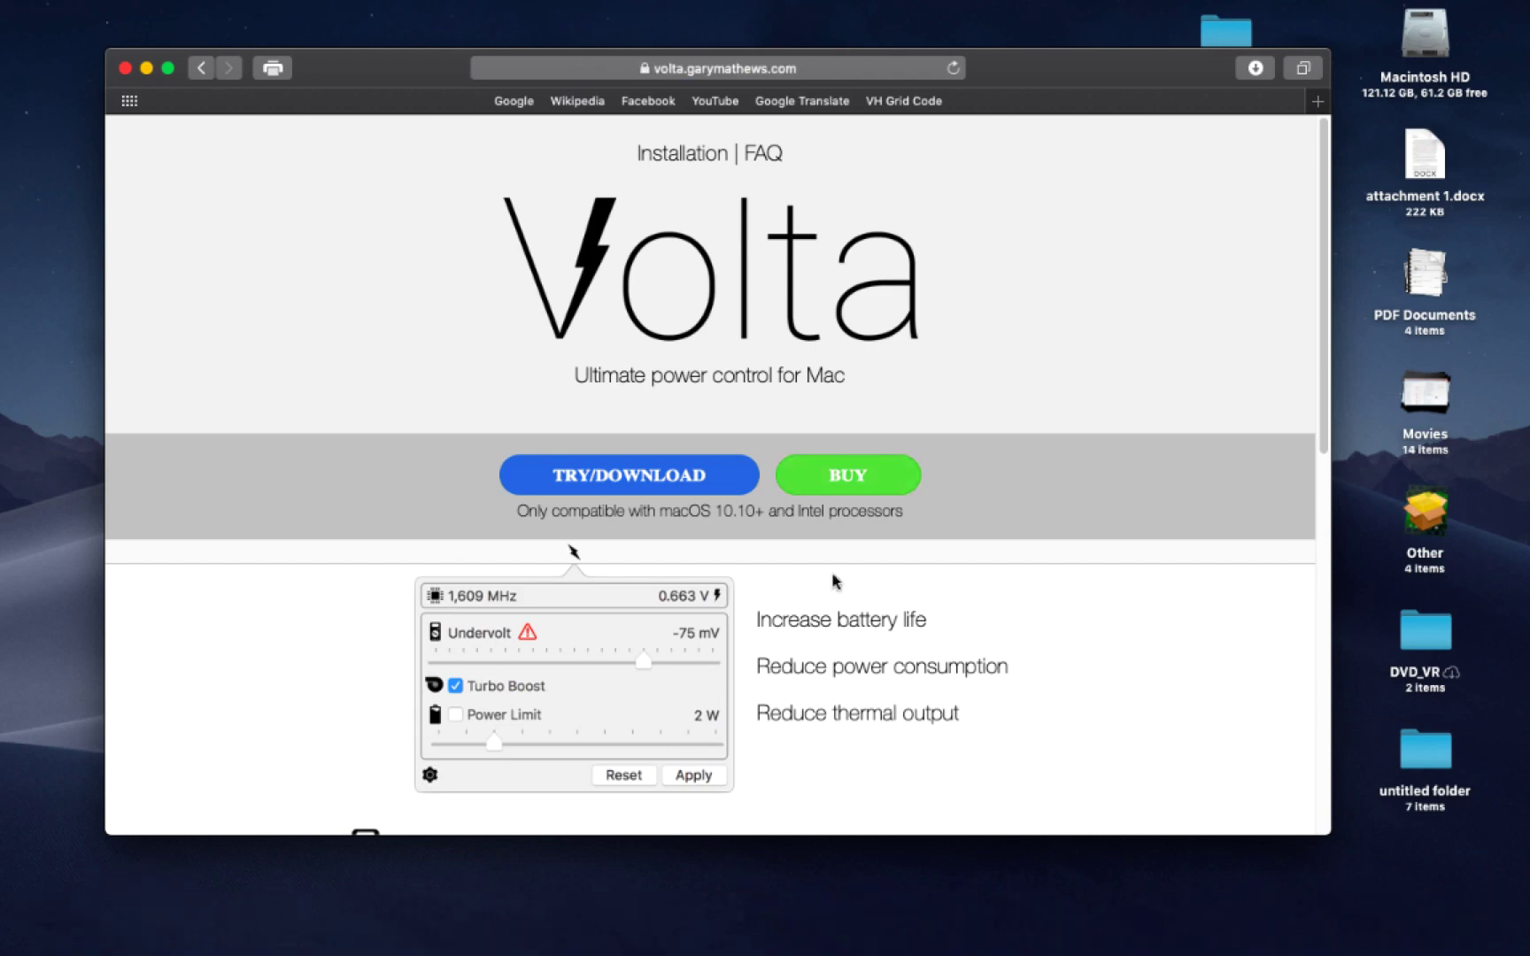
scroll(834, 582, down, 5)
scroll(758, 502, down, 5)
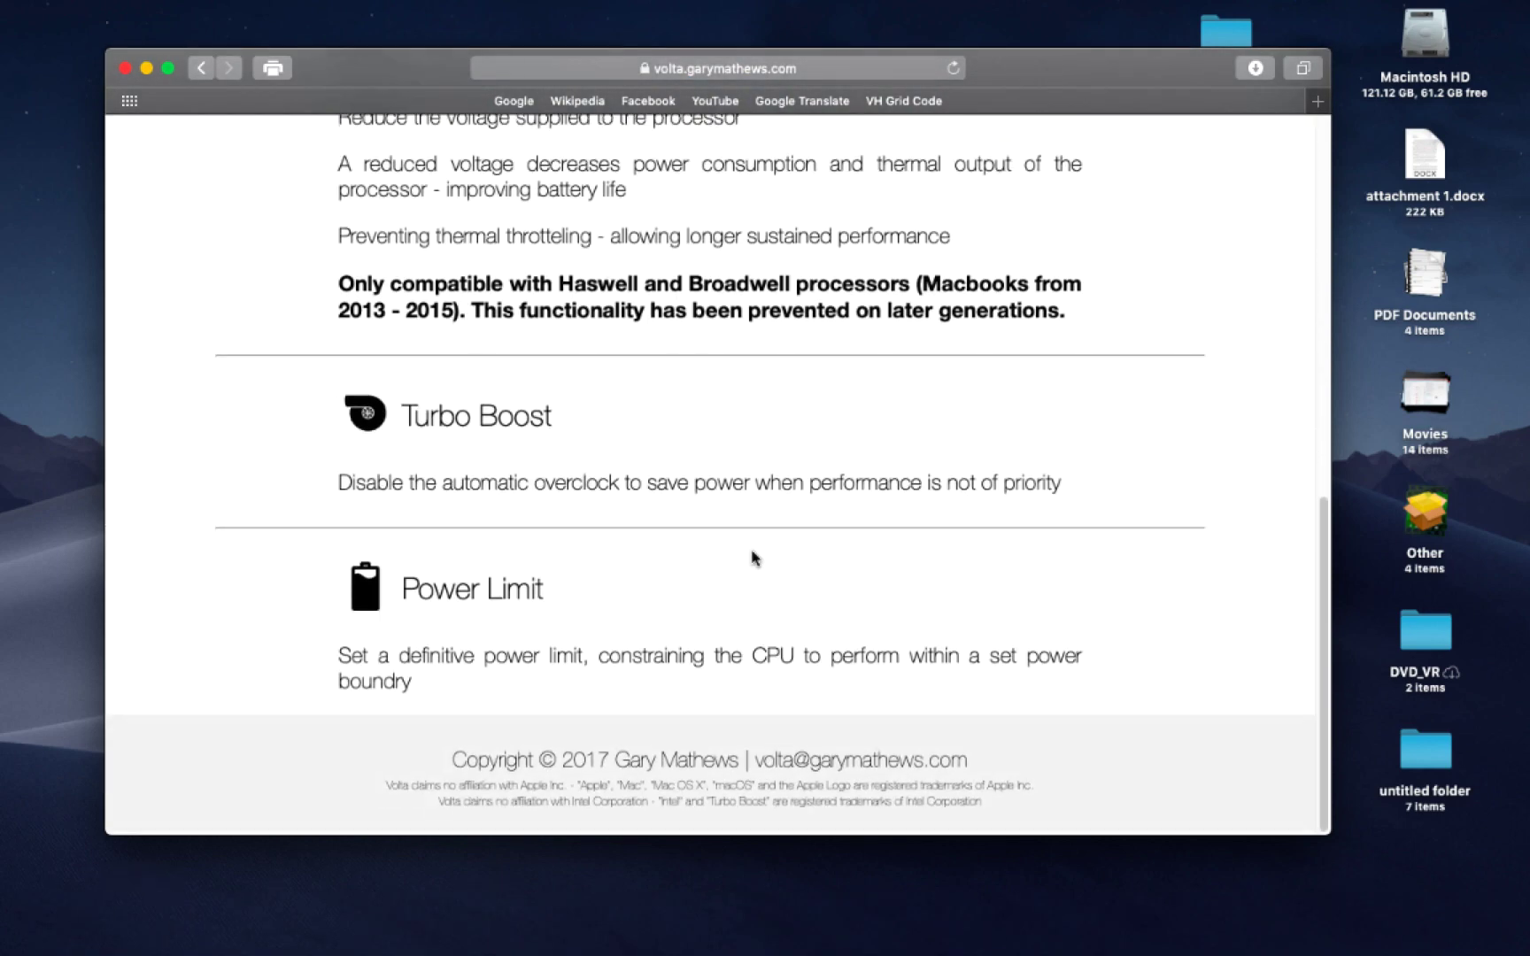
scroll(561, 454, up, 10)
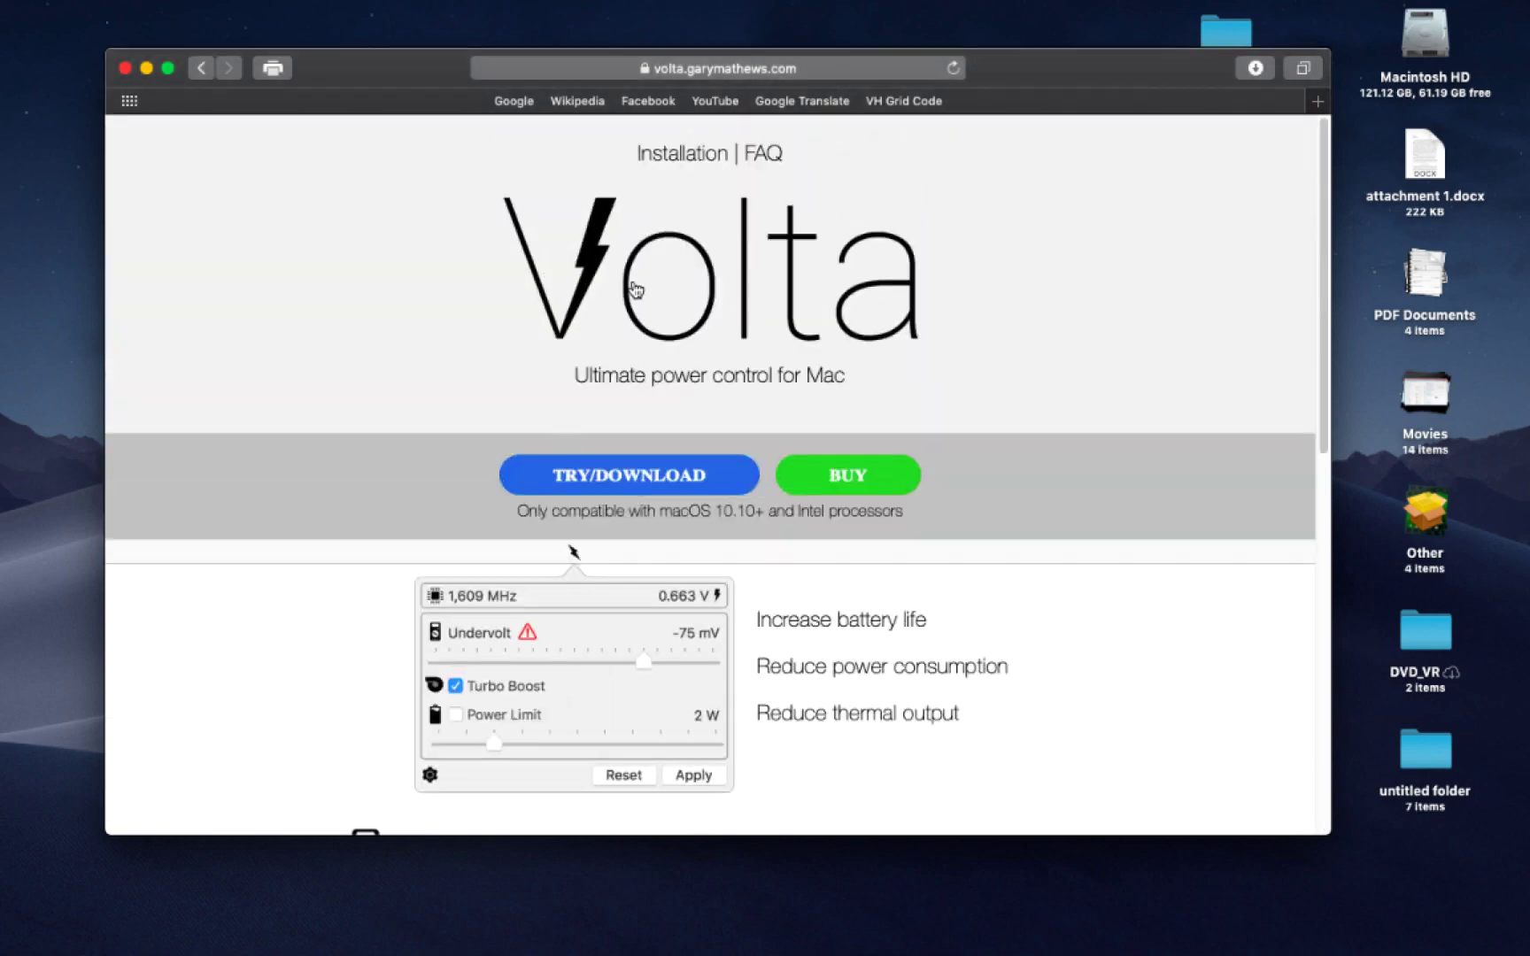
scroll(574, 546, down, 5)
scroll(646, 351, down, 5)
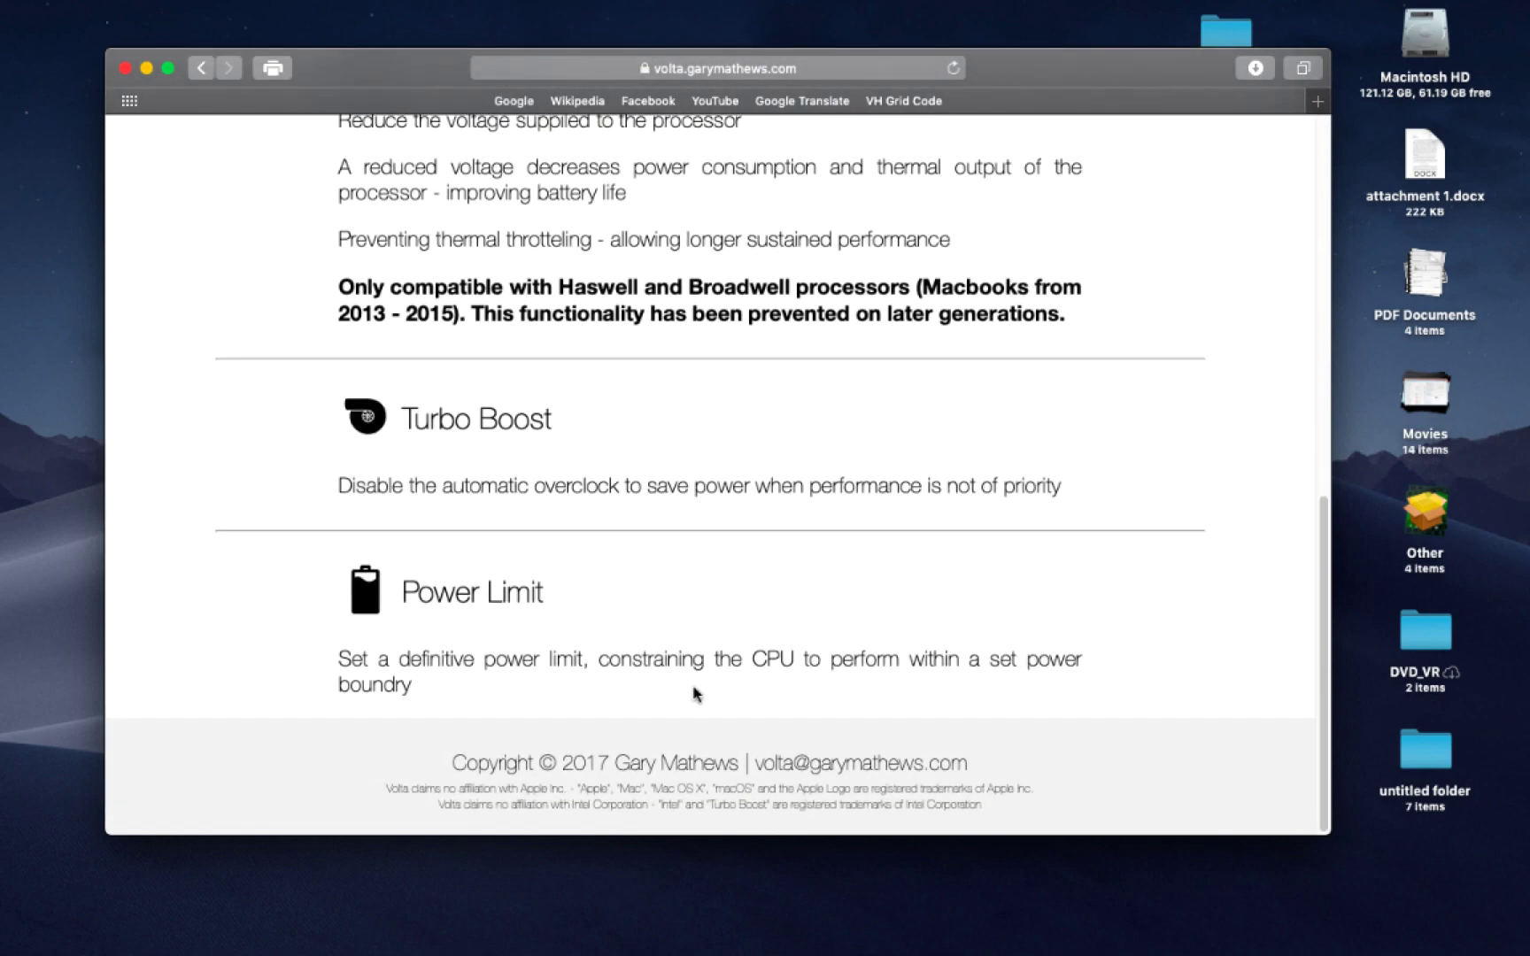
scroll(694, 693, up, 6)
scroll(755, 538, up, 4)
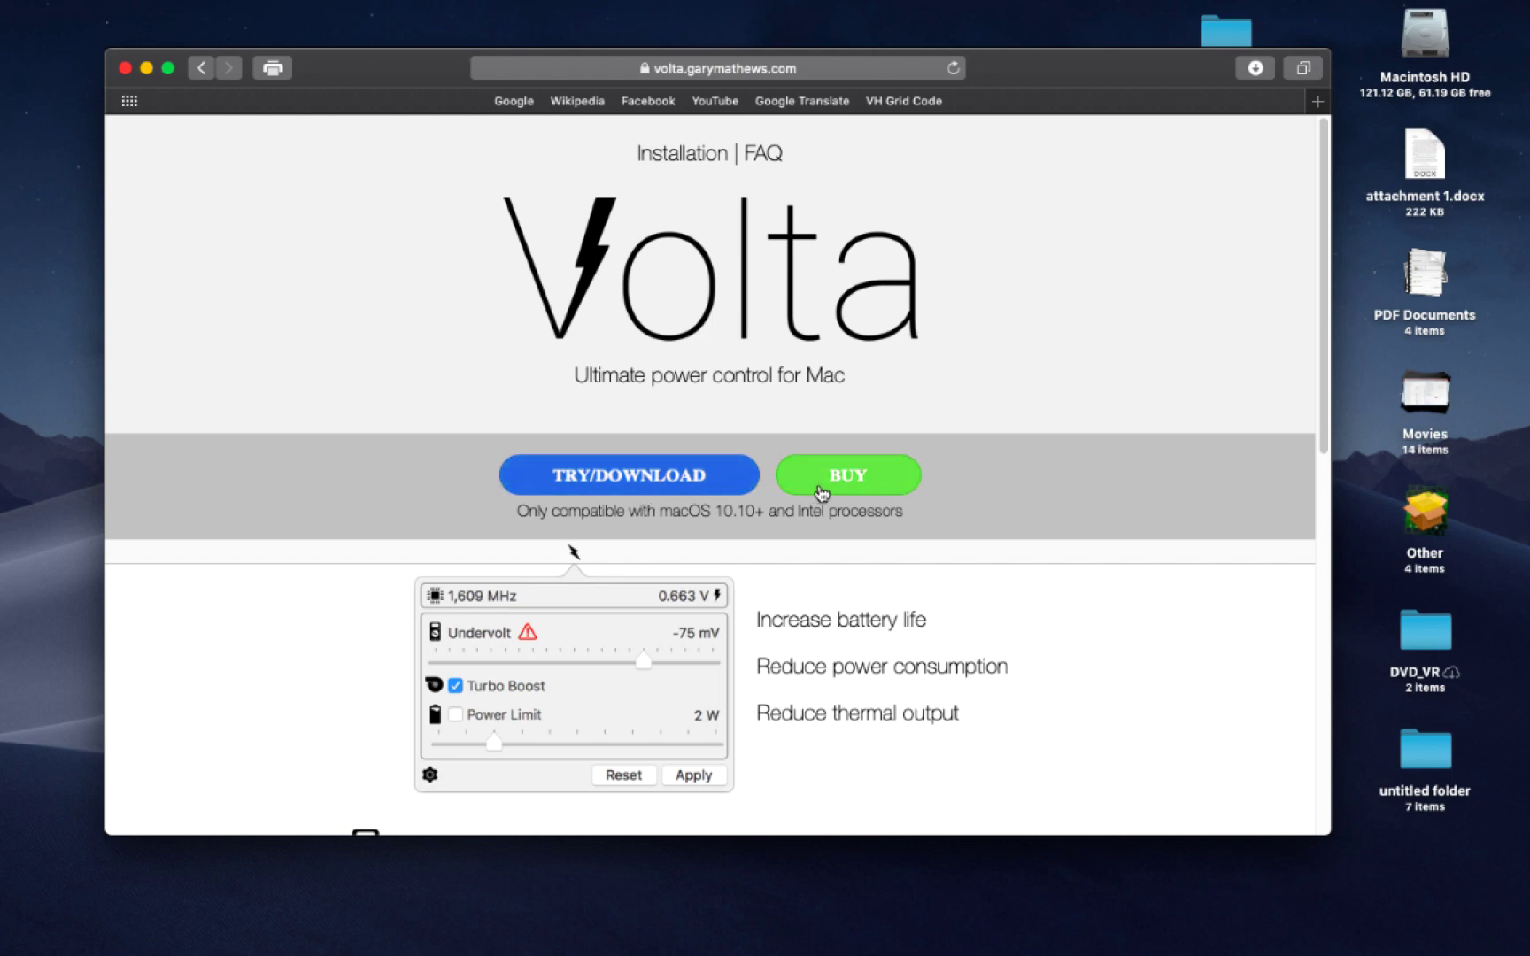
Read the Volta FAQ on undervolting risks, compatibility and license keys.
click(776, 159)
scroll(777, 382, down, 3)
scroll(778, 386, down, 1)
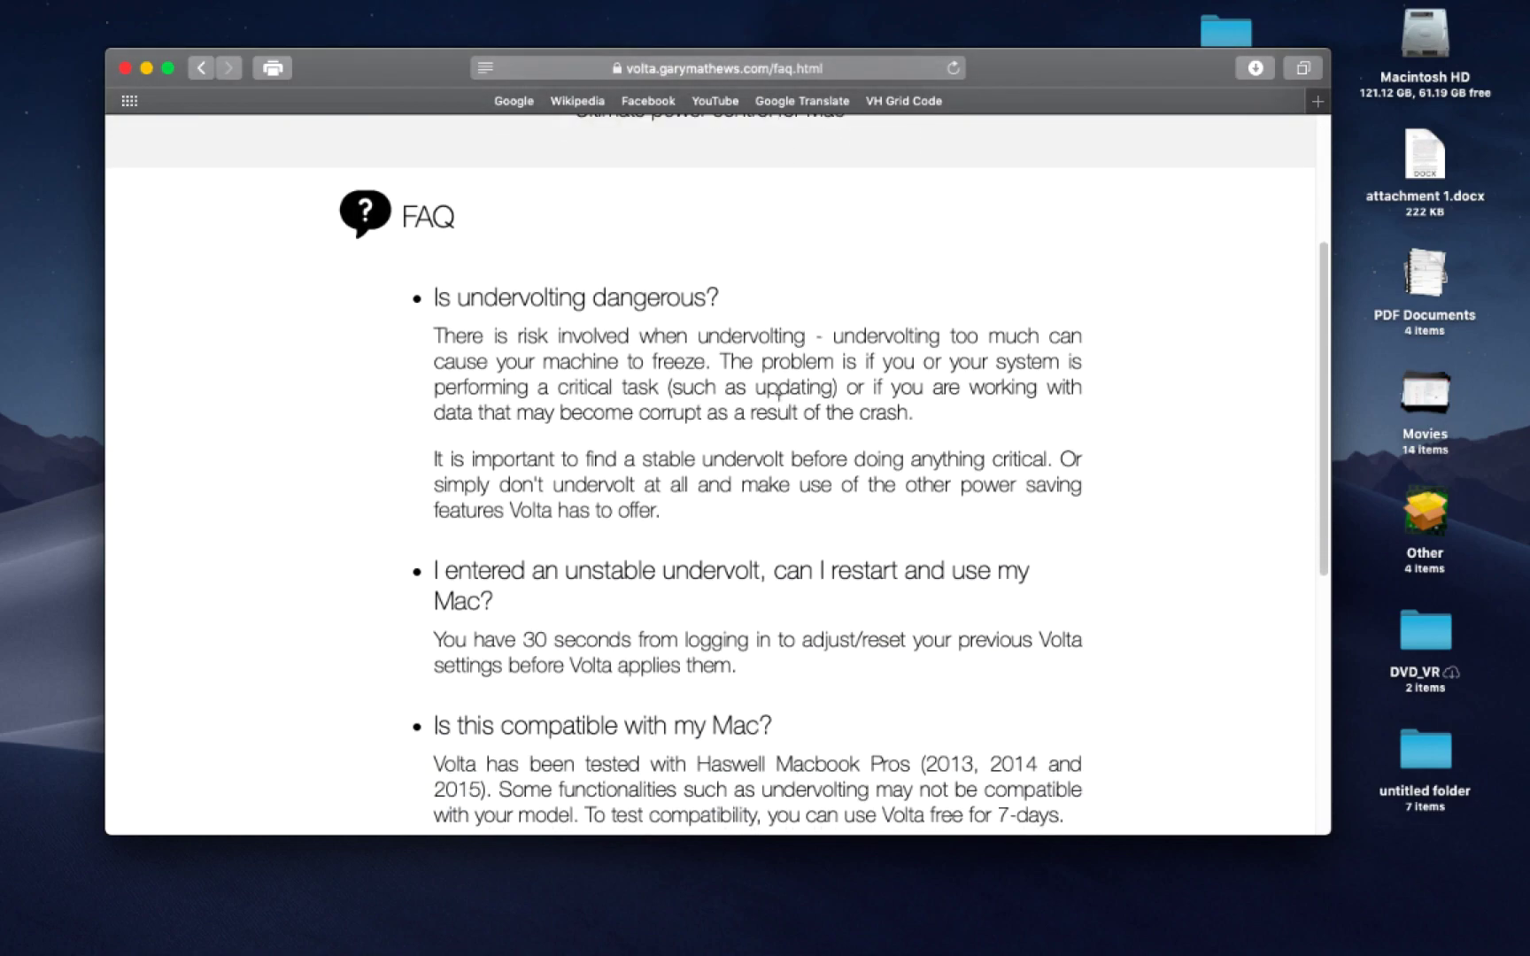
scroll(778, 390, down, 5)
scroll(778, 396, down, 2)
scroll(778, 396, down, 2)
scroll(778, 396, up, 10)
scroll(778, 396, down, 10)
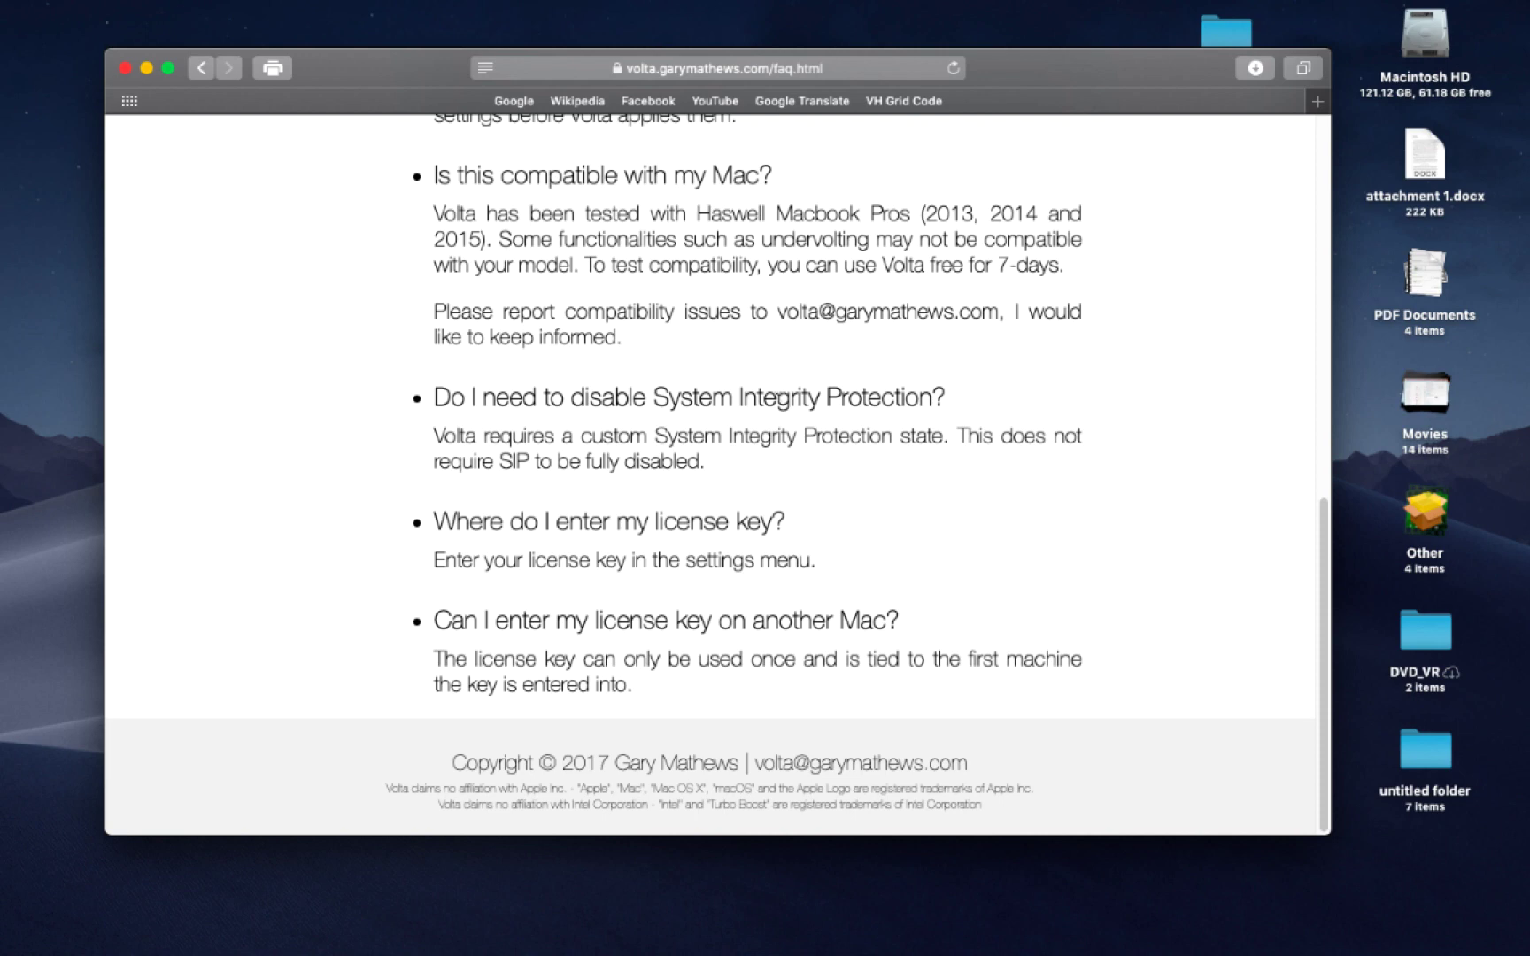
scroll(778, 397, up, 2)
Return to the Volta home page, download Volta.dmg and read the installation guide.
click(201, 68)
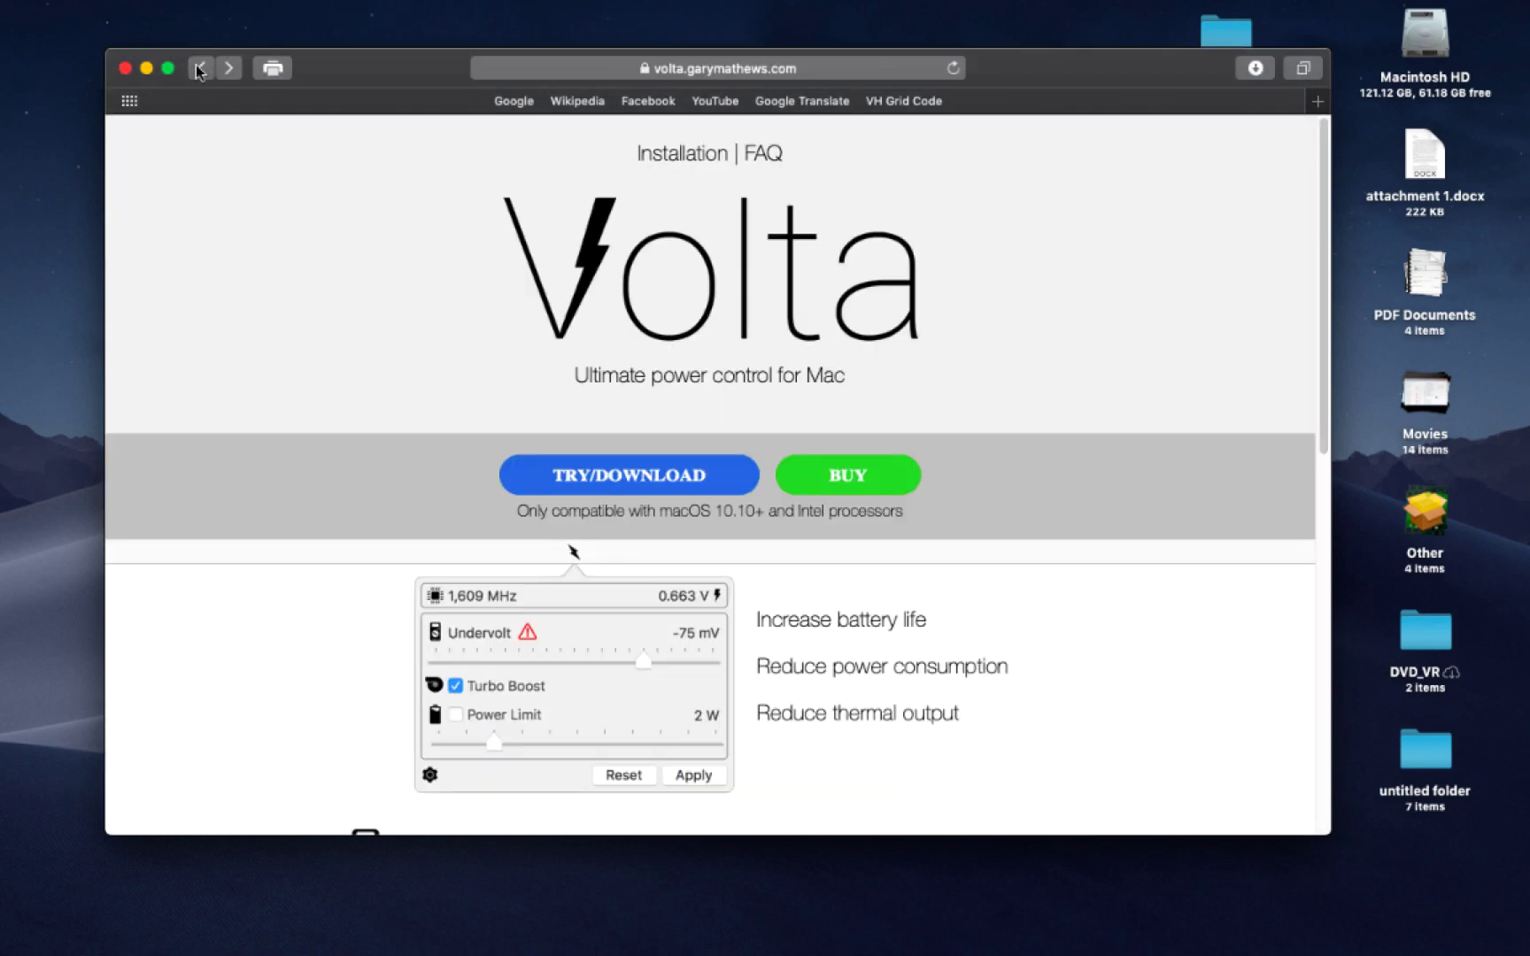
scroll(809, 581, down, 1)
scroll(810, 582, down, 2)
click(628, 211)
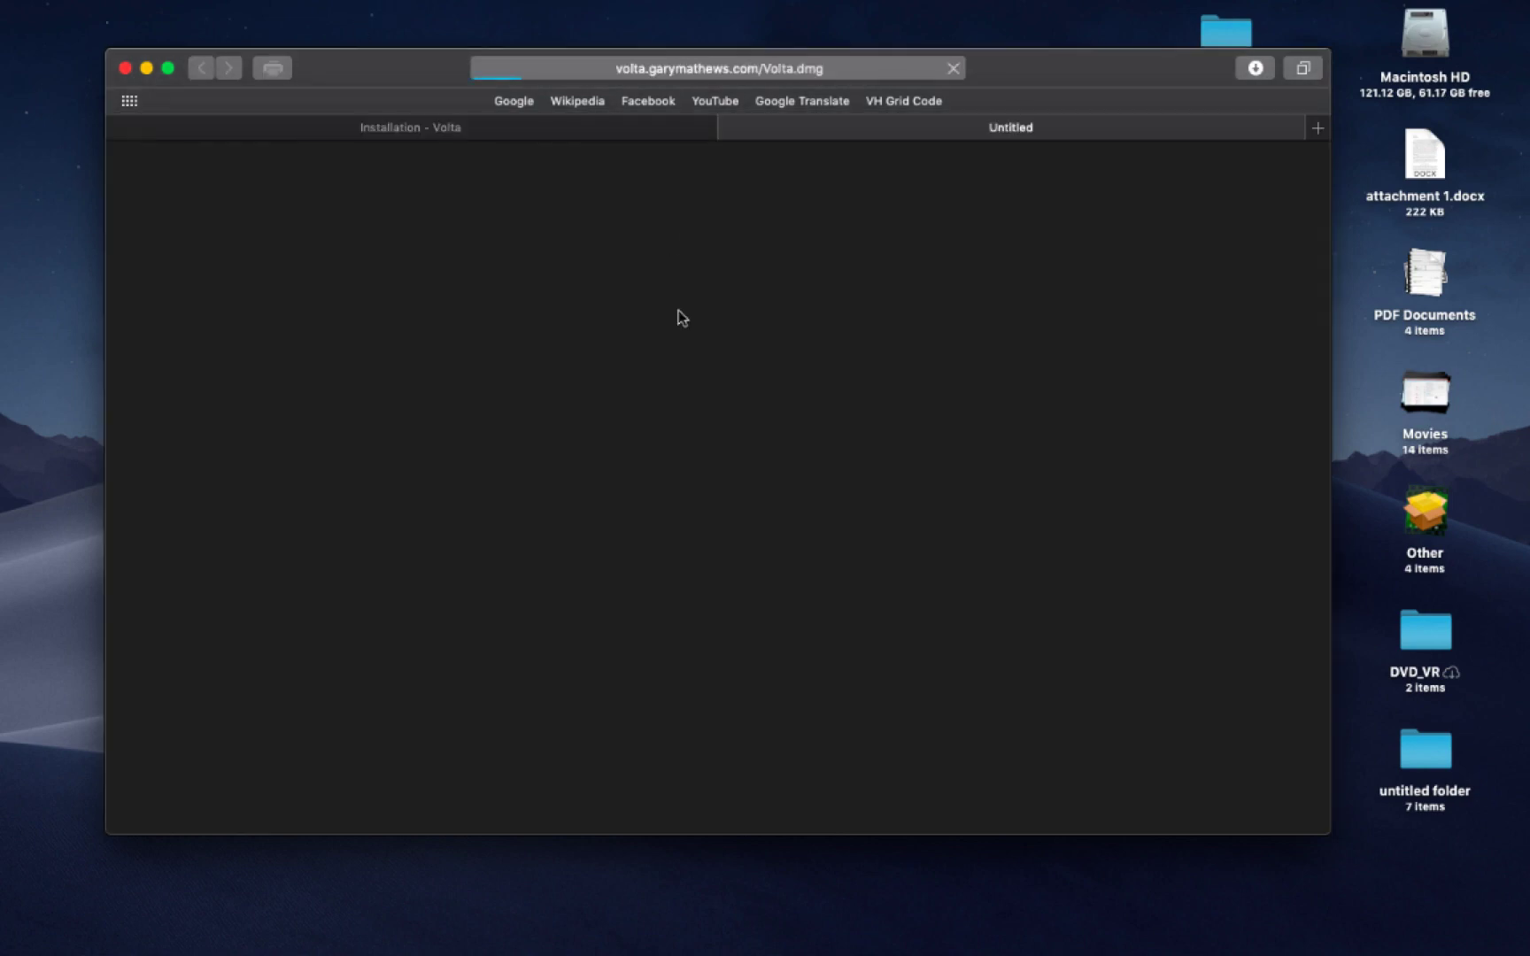
scroll(785, 569, down, 5)
scroll(777, 617, down, 2)
scroll(778, 616, down, 2)
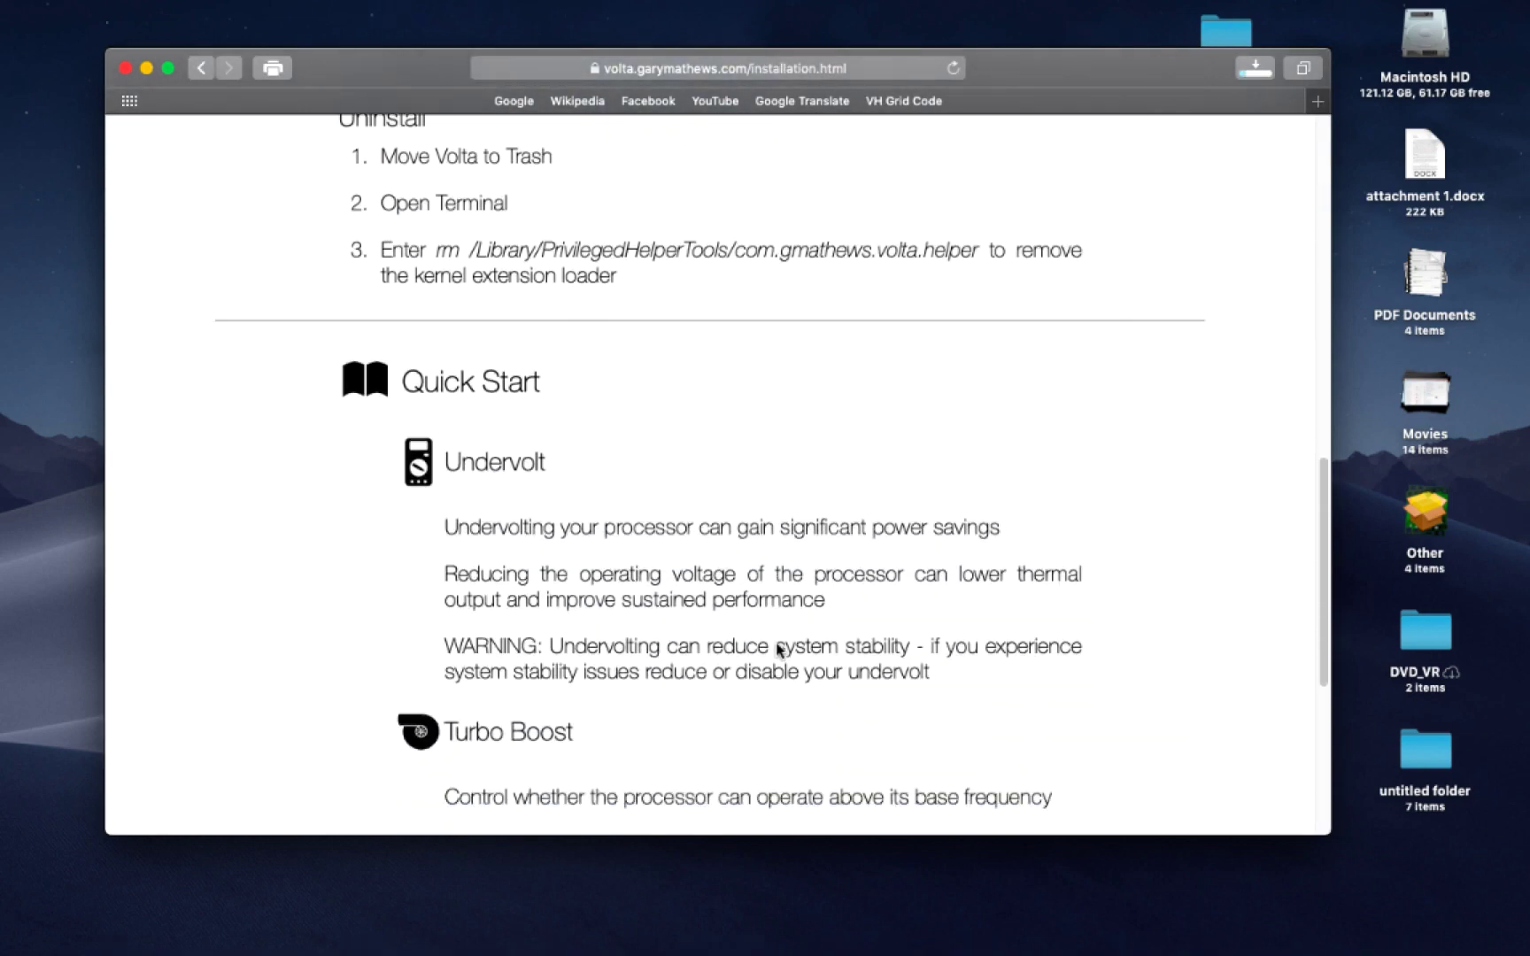
scroll(736, 502, down, 2)
scroll(735, 530, down, 5)
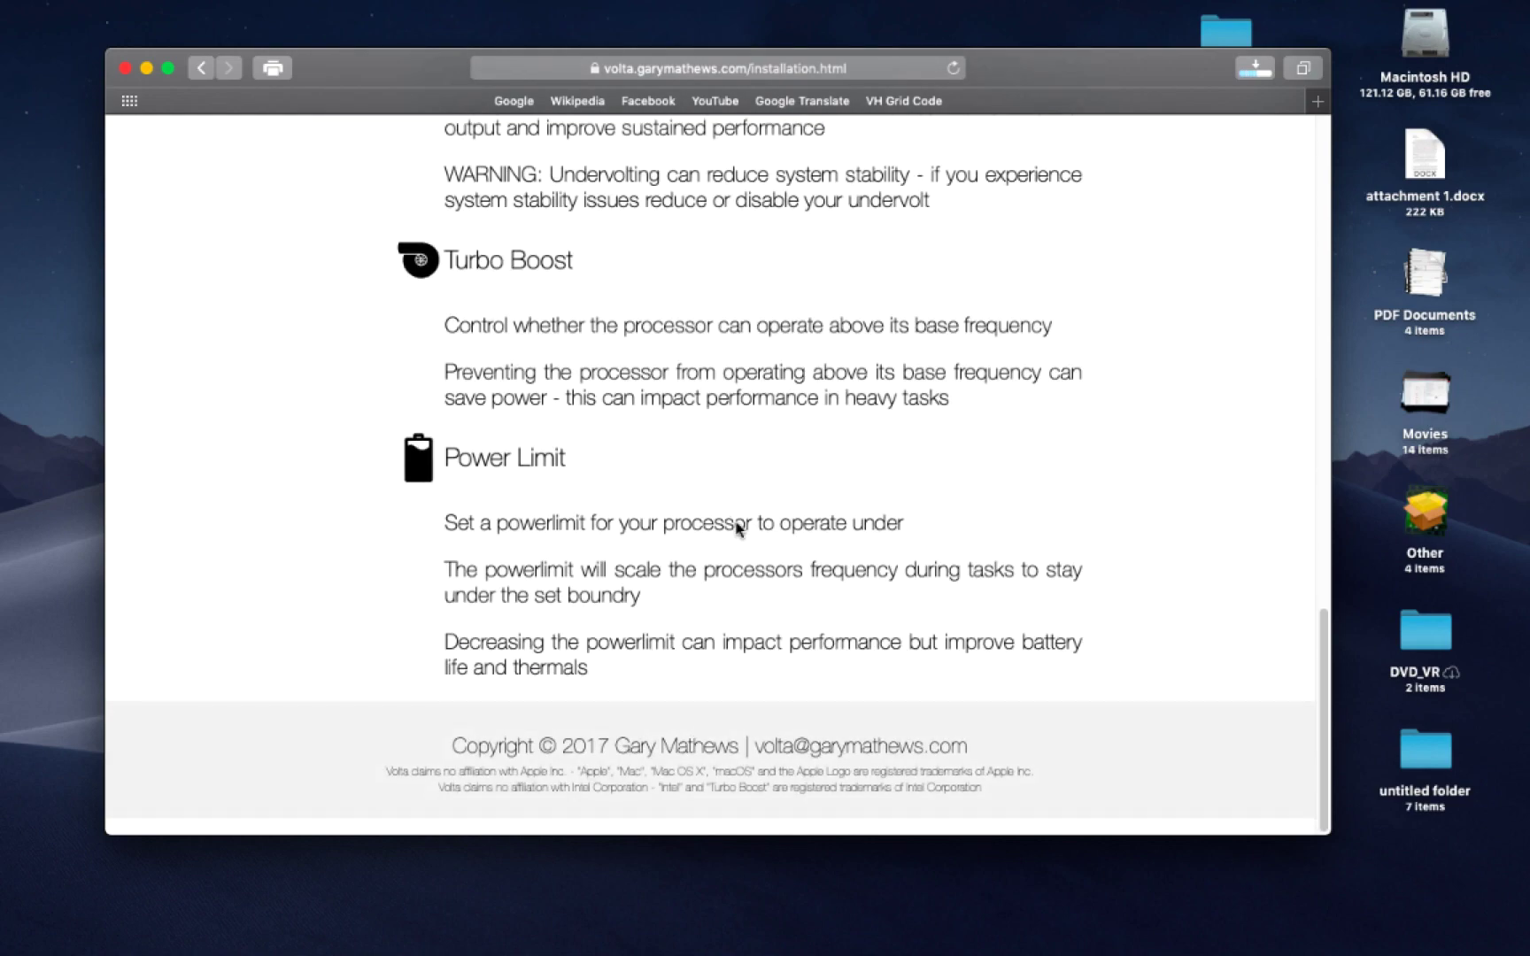
scroll(736, 530, up, 1)
scroll(737, 527, up, 5)
scroll(736, 521, up, 1)
scroll(736, 517, up, 5)
scroll(736, 517, up, 1)
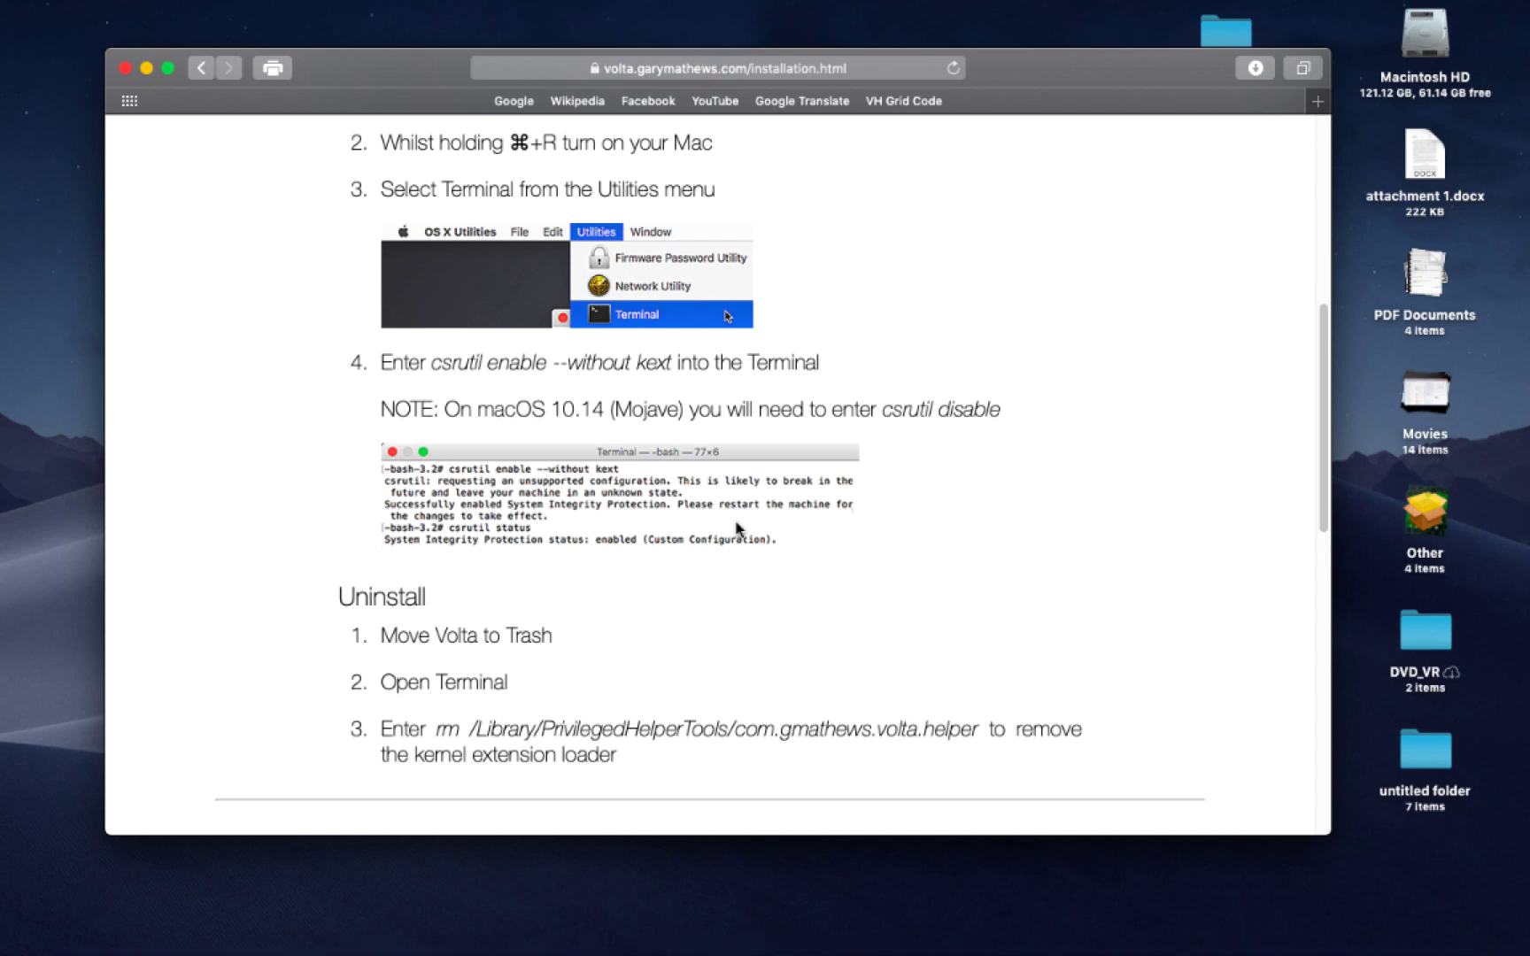
scroll(735, 530, up, 10)
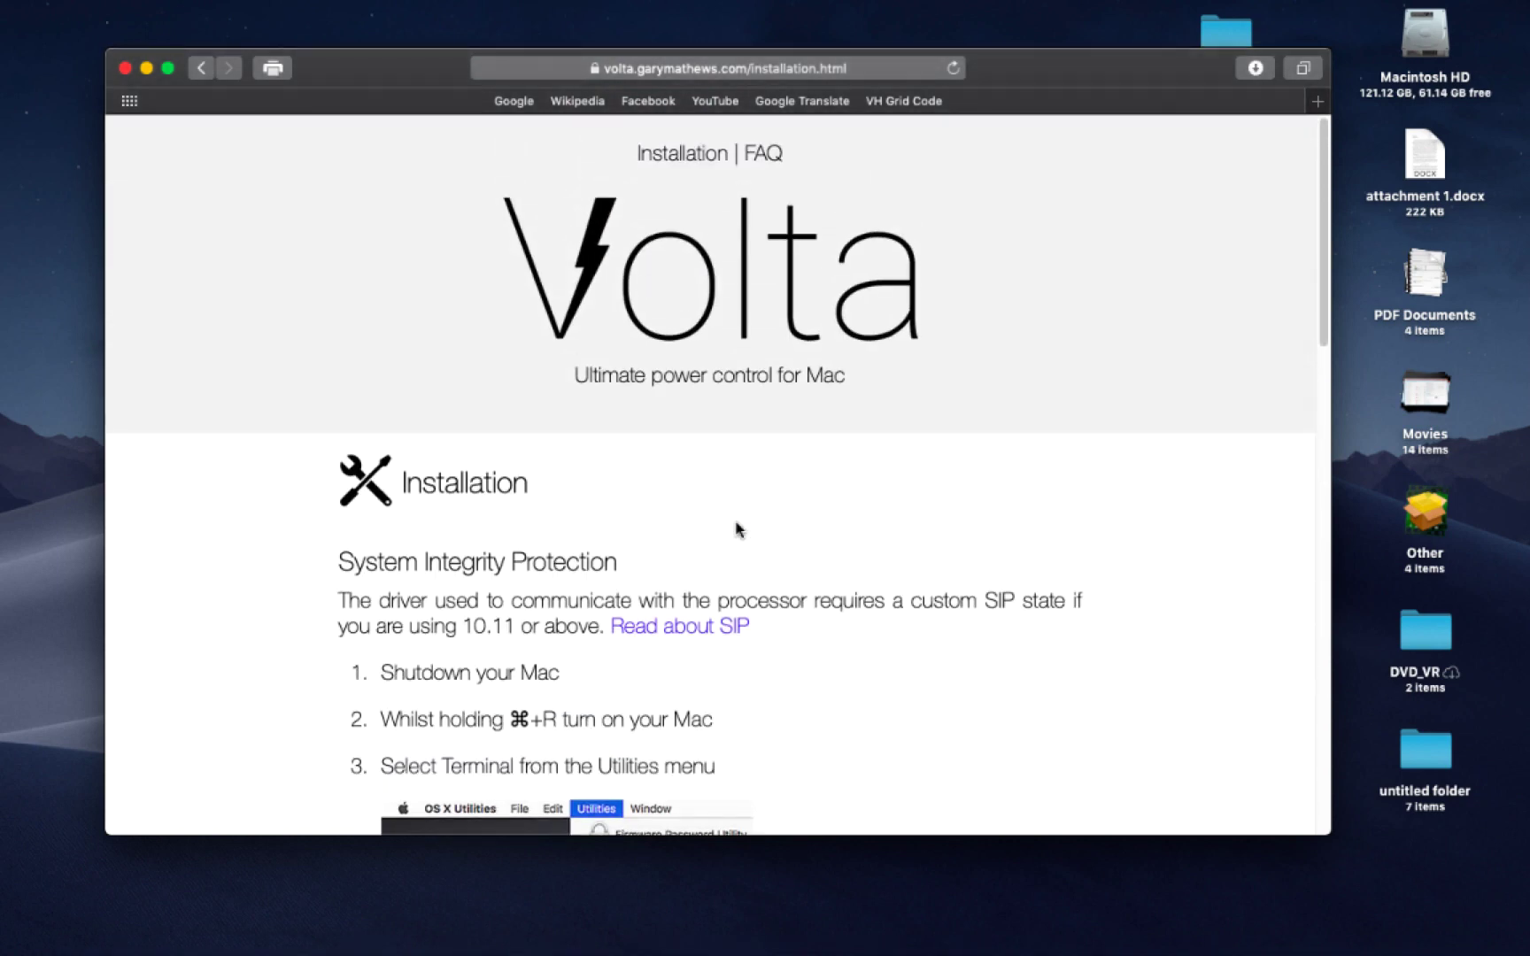